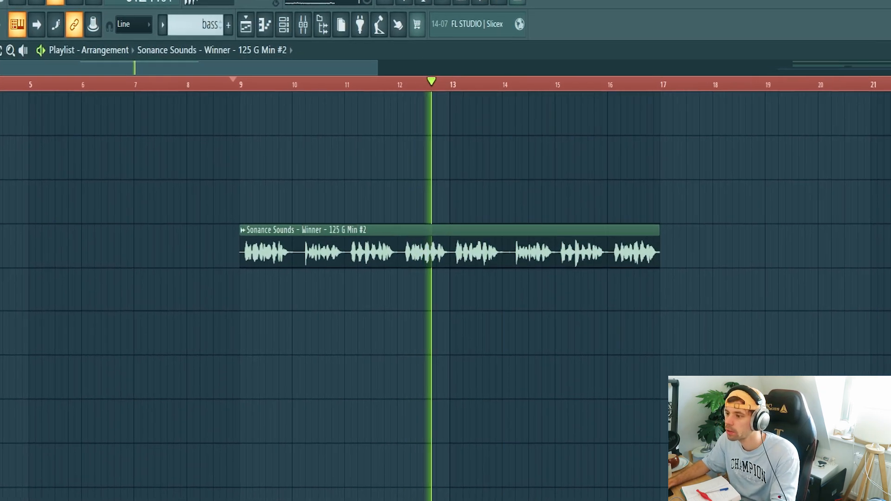
Load the Reese - Rush preset from the Sonance Sounds - Bass House Vol. 8 folder in Serum.
{"action": "key", "text": "space"}
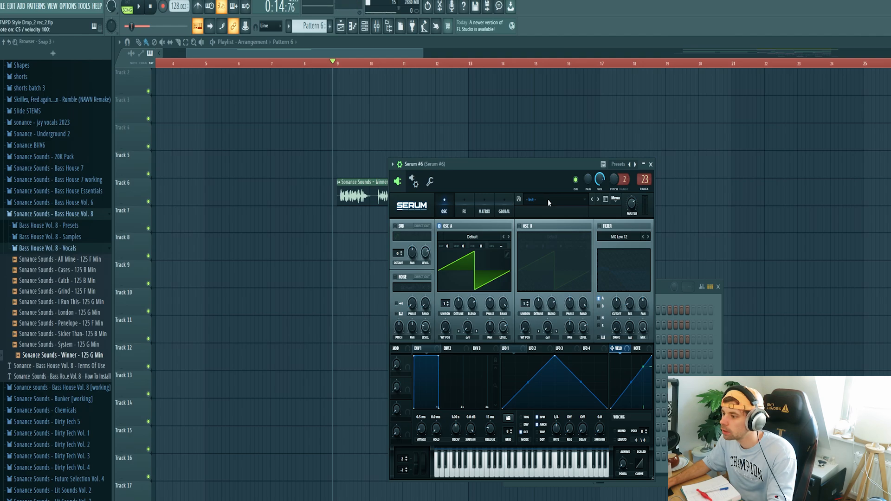
{"action": "left_click", "coordinate": [549, 199]}
{"action": "mouse_move", "coordinate": [586, 474]}
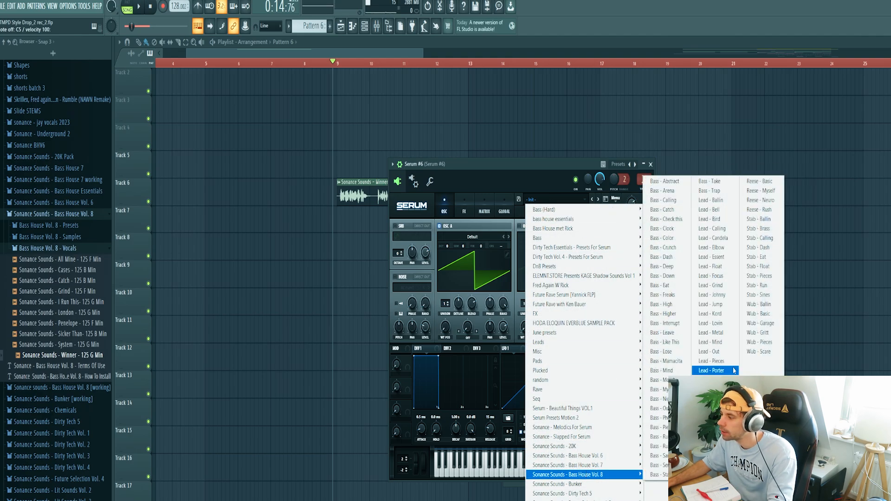
{"action": "left_click", "coordinate": [762, 210]}
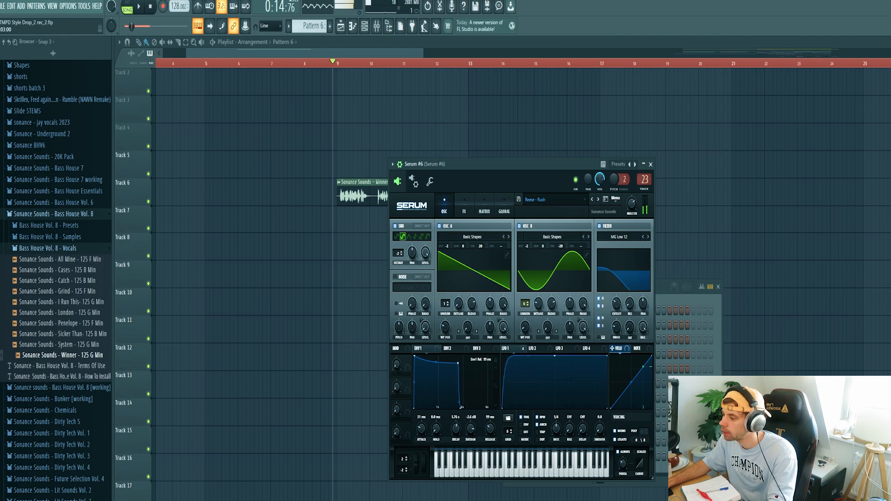
Write one sustained note about seven bars long for Serum in the piano roll, starting at bar 1.
{"action": "left_click", "coordinate": [663, 473]}
{"action": "right_click", "coordinate": [573, 453]}
{"action": "left_click", "coordinate": [604, 410]}
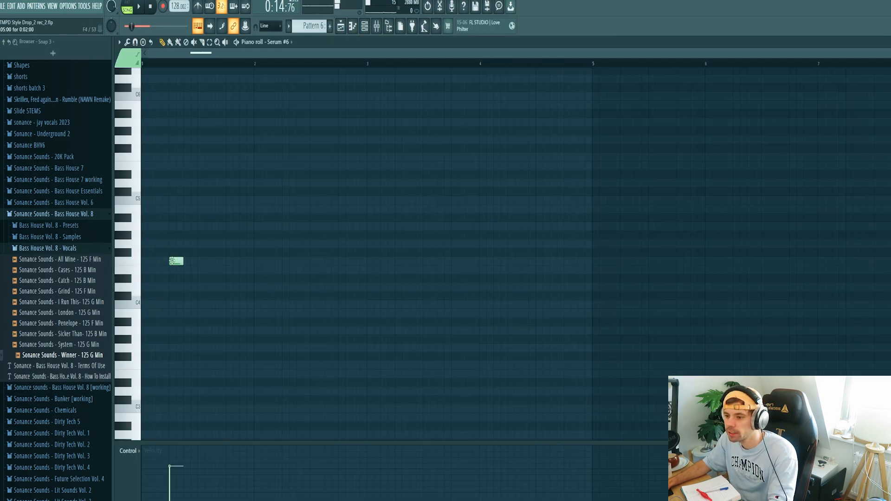
{"action": "left_click_drag", "start_coordinate": [156, 244], "coordinate": [889, 116]}
{"action": "left_click_drag", "start_coordinate": [873, 199], "coordinate": [874, 199]}
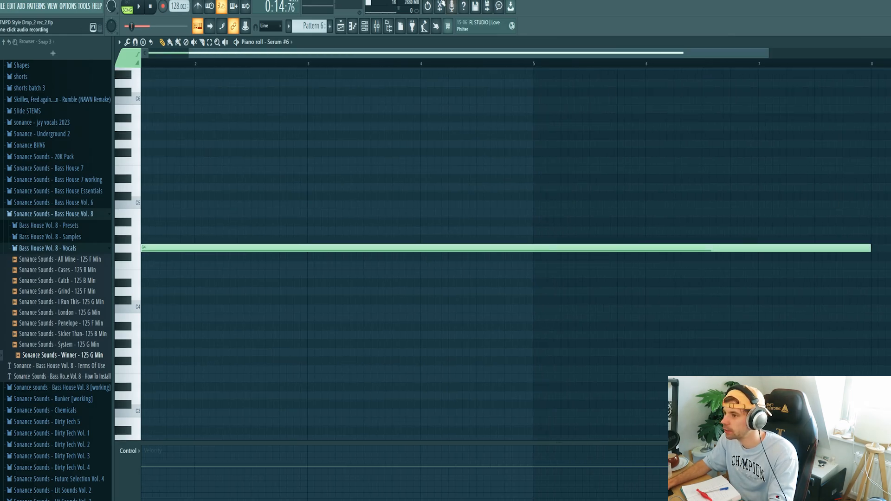
Place Pattern 6 on Track 7 at bar 9 under the vocal clip and play it back.
{"action": "left_click", "coordinate": [341, 26]}
{"action": "left_click", "coordinate": [343, 221]}
{"action": "key", "text": "space"}
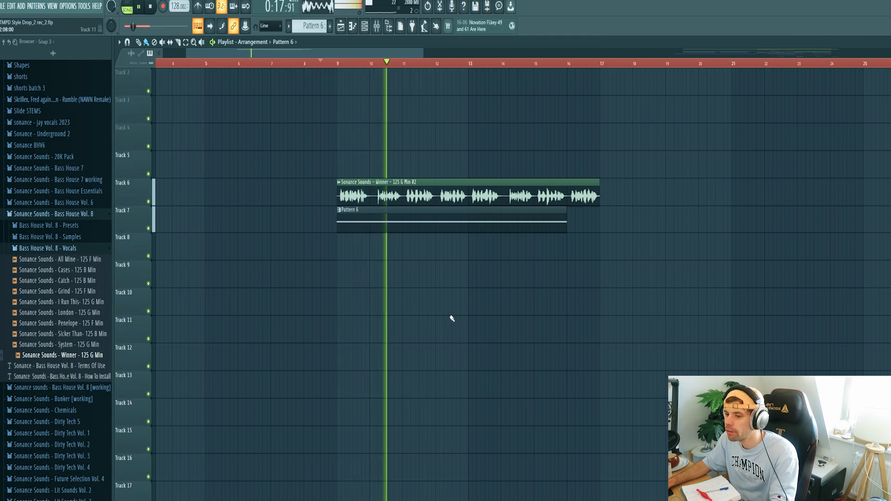
Place the sample Ambiance - 02 [130 - Emin] from the Bass House Vol. 8 ambiances on Track 8 at bar 9.
{"action": "scroll", "coordinate": [344, 342], "scroll_direction": "up", "scroll_amount": 1}
{"action": "left_click", "coordinate": [74, 237]}
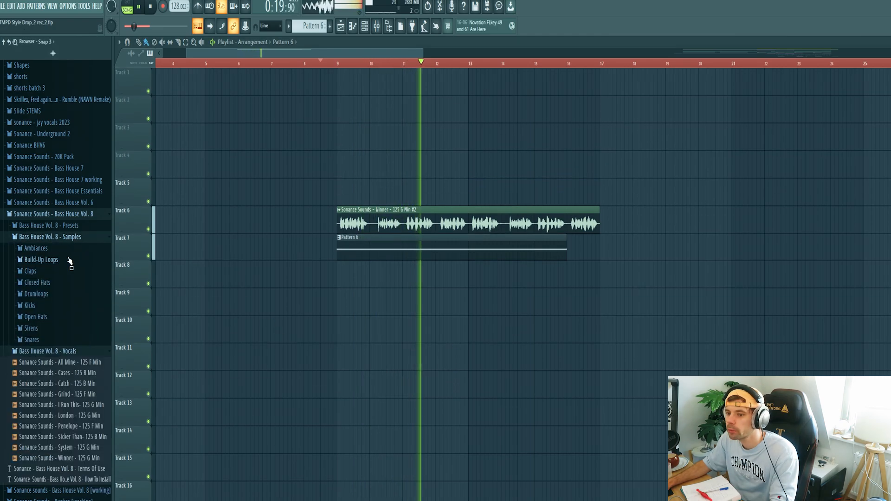
{"action": "left_click", "coordinate": [65, 249]}
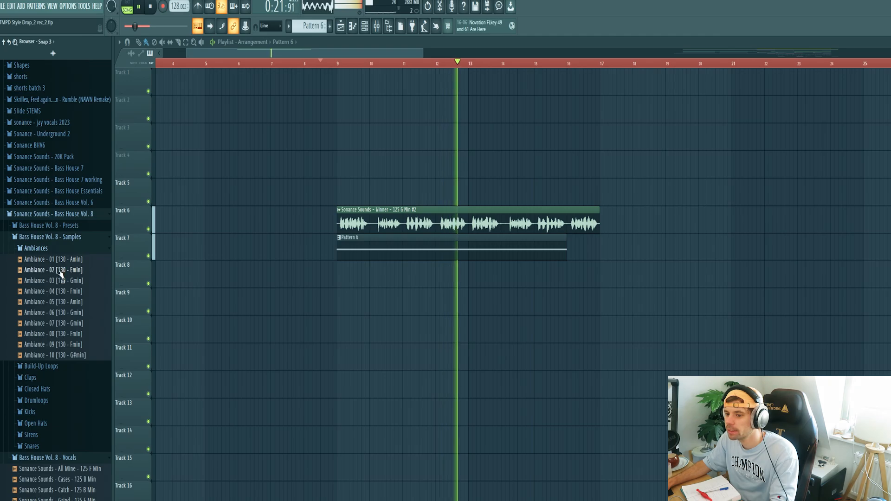
{"action": "key", "text": "space"}
{"action": "left_click", "coordinate": [60, 272]}
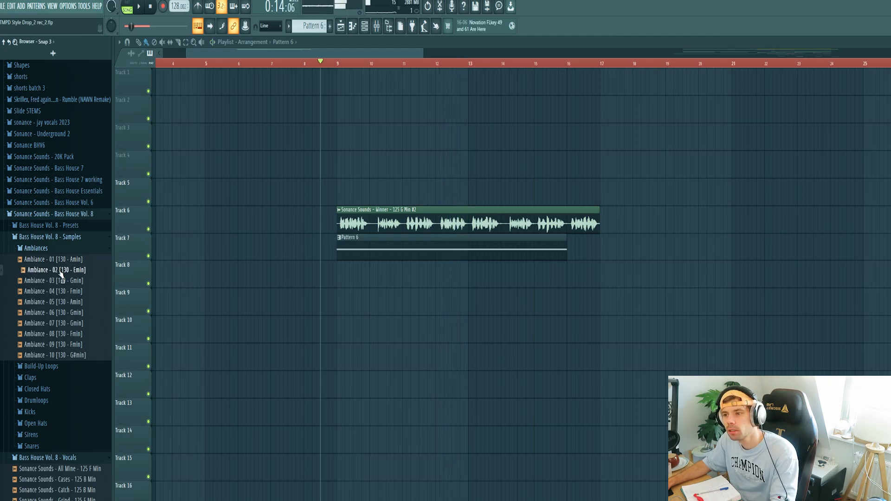
{"action": "left_click_drag", "start_coordinate": [54, 275], "coordinate": [355, 280]}
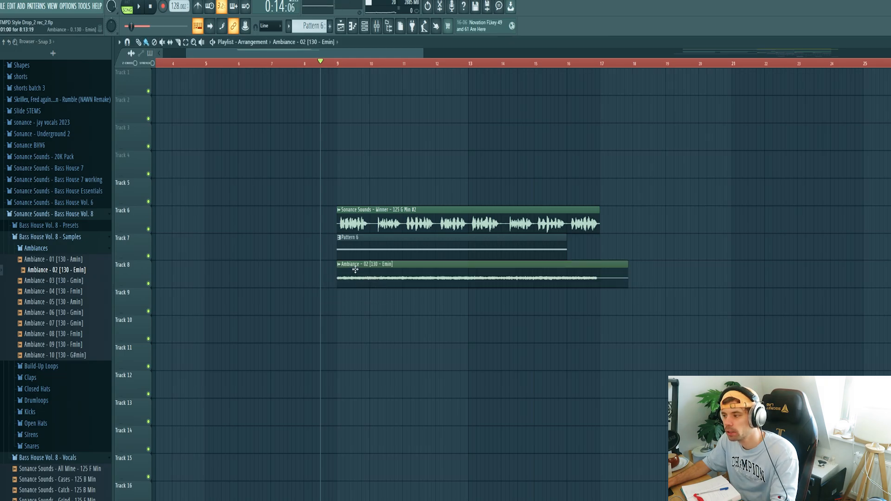
Pitch the Ambiance - 02 clip up by 300 cents and play it back.
{"action": "left_click", "coordinate": [340, 264]}
{"action": "left_click", "coordinate": [404, 327]}
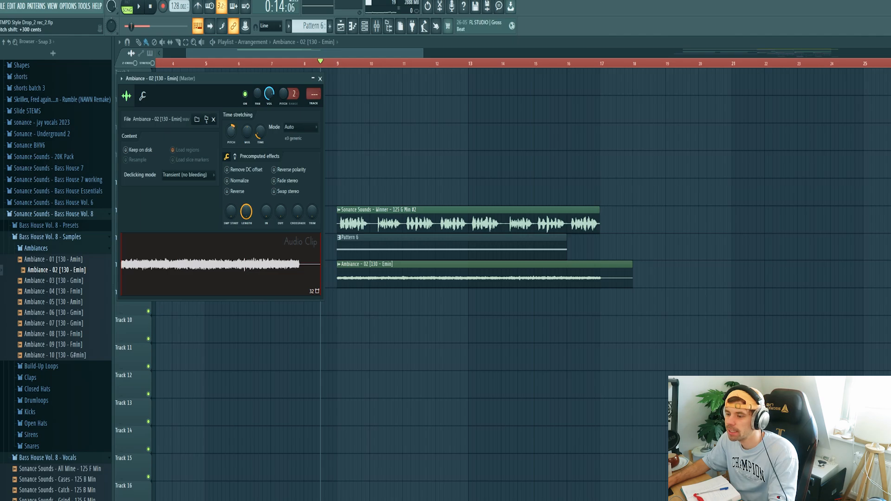
{"action": "key", "text": "Escape"}
{"action": "key", "text": "space"}
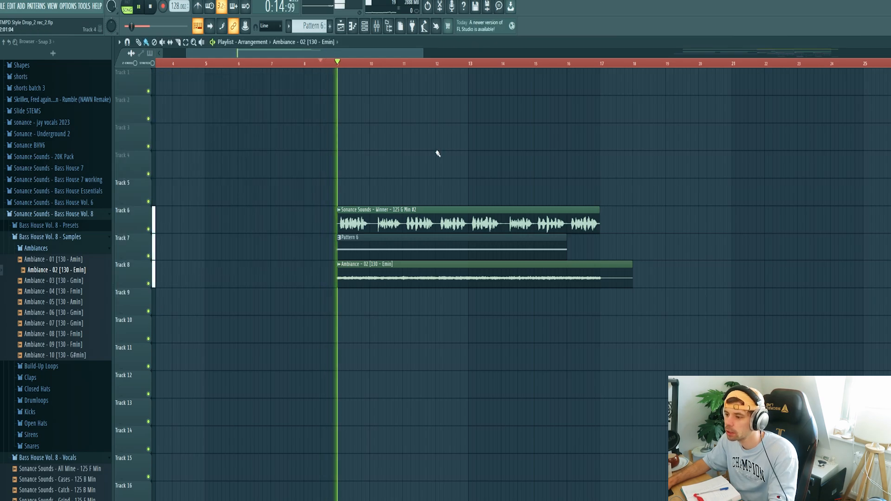
{"action": "key", "text": "space"}
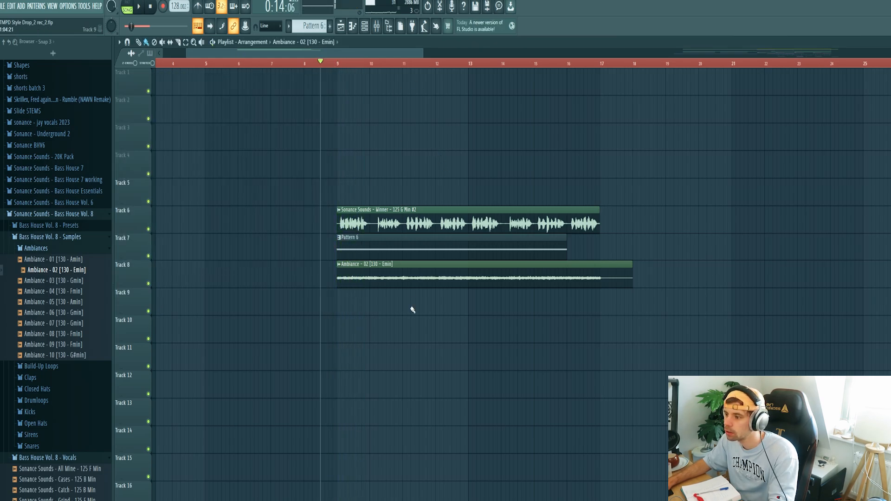
Add Build-Up Loop - 03 [126] to Track 9, shift it one bar earlier to span bars 8 to 17, and check the mixer.
{"action": "scroll", "coordinate": [411, 308], "scroll_direction": "up", "scroll_amount": 3}
{"action": "left_click", "coordinate": [42, 366]}
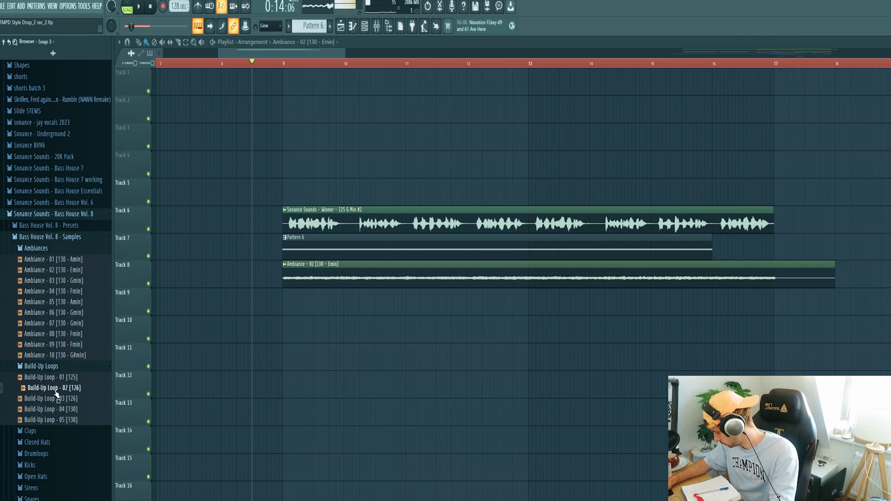
{"action": "left_click_drag", "start_coordinate": [54, 398], "coordinate": [286, 299]}
{"action": "left_click", "coordinate": [496, 275]}
{"action": "left_click_drag", "start_coordinate": [507, 303], "coordinate": [442, 303]}
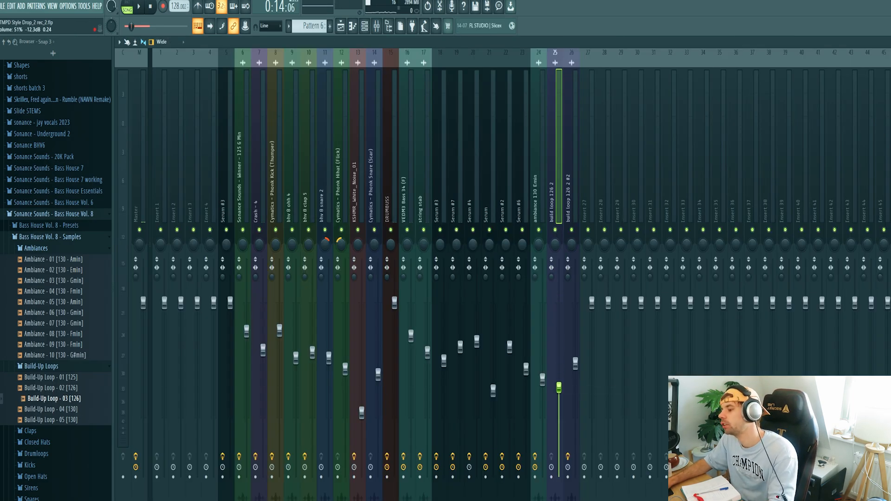
{"action": "left_click", "coordinate": [340, 26]}
{"action": "scroll", "coordinate": [302, 330], "scroll_direction": "up", "scroll_amount": 5}
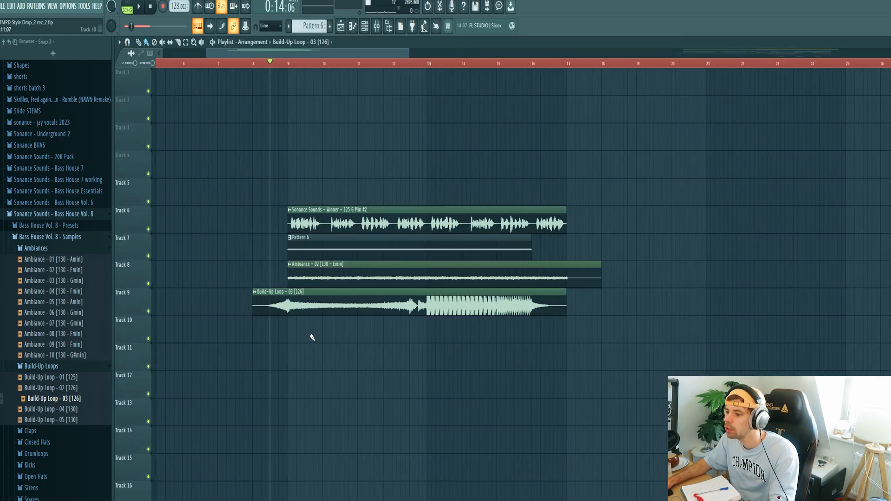
Slice the Pattern 6 and Ambiance - 02 clips at bar 13 during playback.
{"action": "key", "text": "space"}
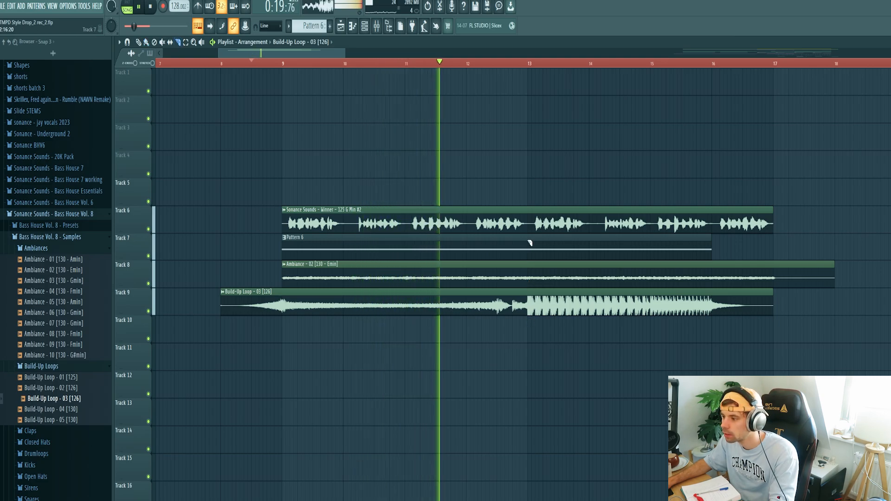
{"action": "left_click_drag", "start_coordinate": [530, 240], "coordinate": [531, 287]}
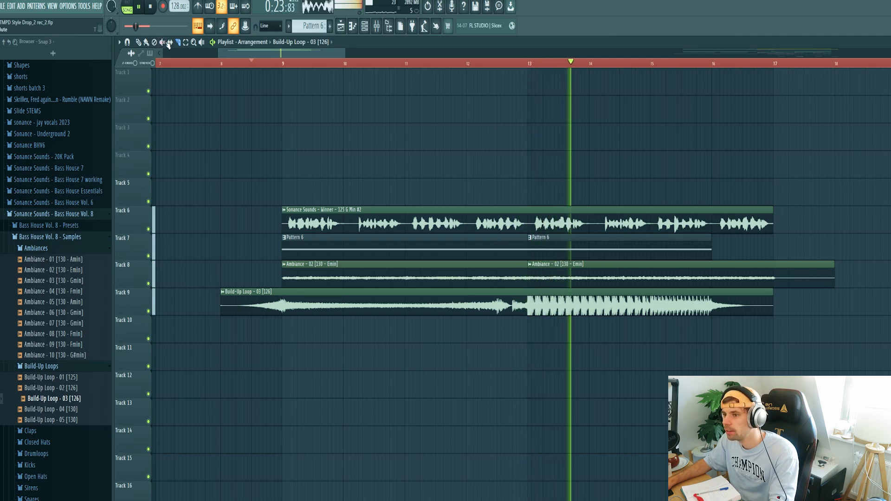
{"action": "key", "text": "space"}
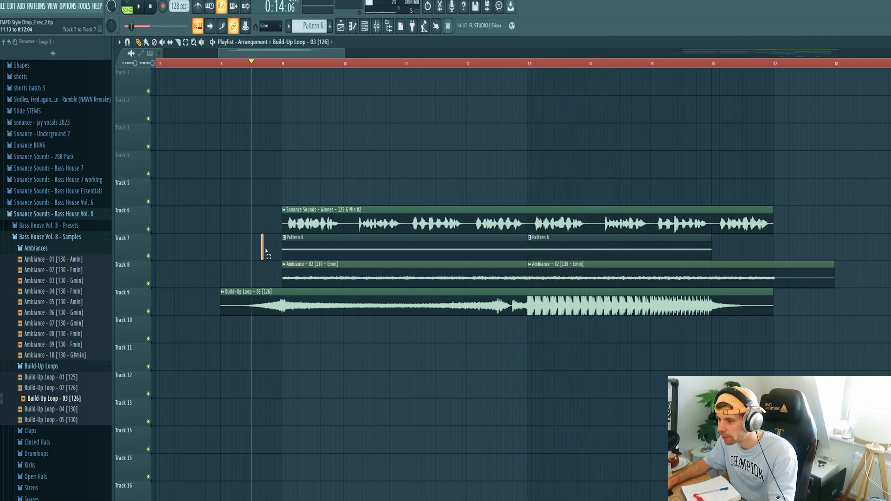
Shorten the first Pattern 6 and Ambiance - 02 segments to end at bar 12, and play back the gap.
{"action": "left_click_drag", "start_coordinate": [265, 251], "coordinate": [464, 269]}
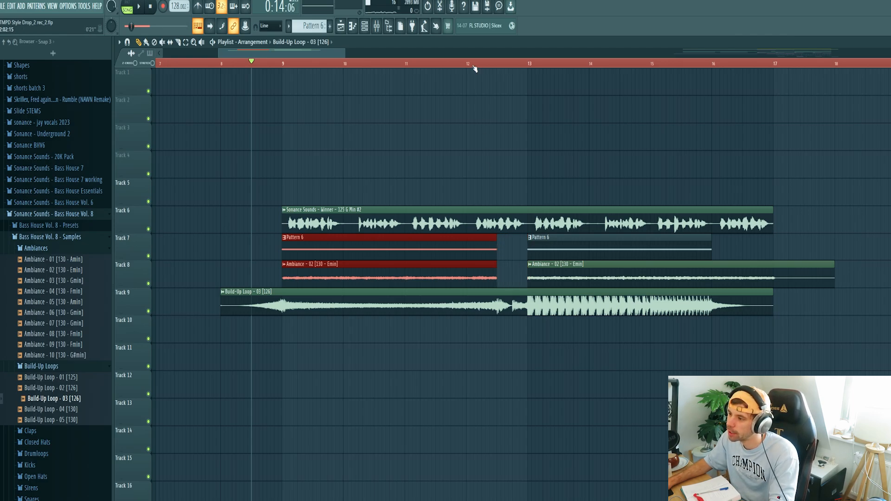
{"action": "left_click_drag", "start_coordinate": [462, 249], "coordinate": [466, 249]}
{"action": "key", "text": "space"}
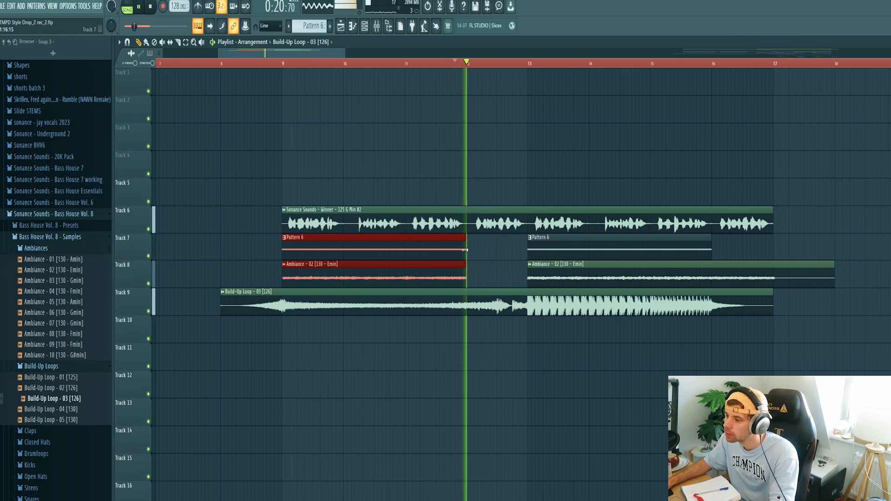
{"action": "left_click", "coordinate": [482, 253], "text": "ctrl"}
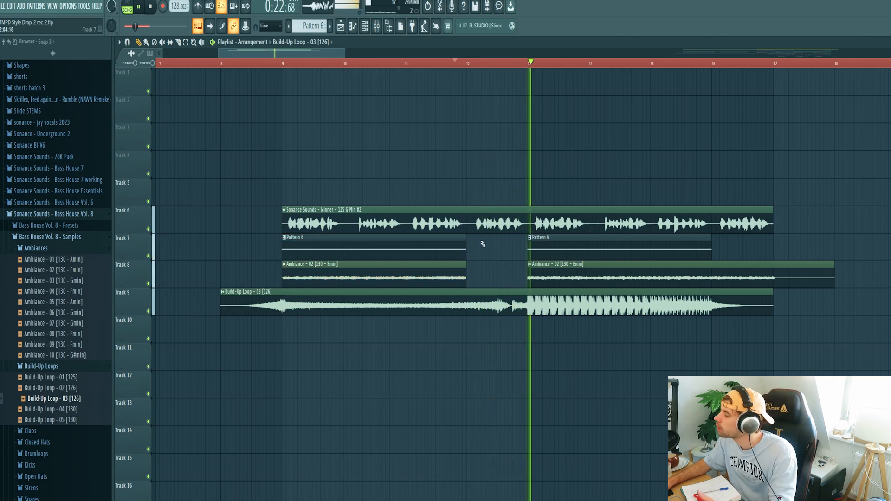
{"action": "key", "text": "space"}
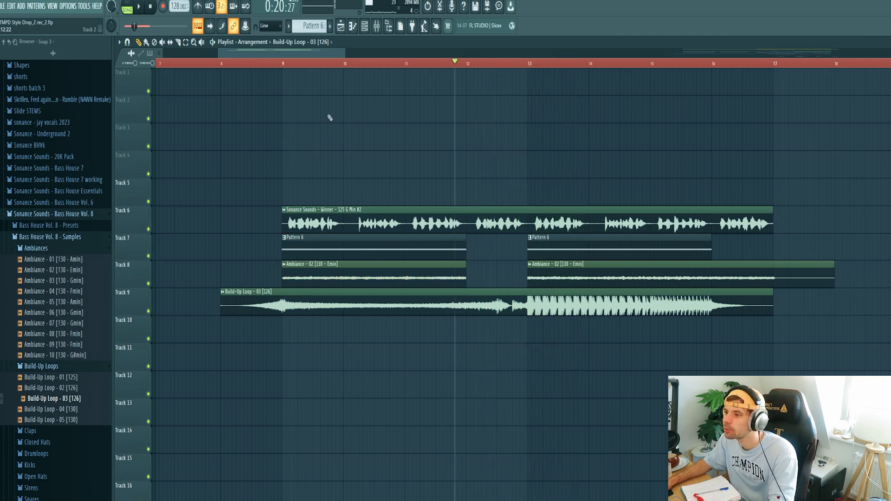
Route the Winner vocal clip to its own mixer track and add Kickstart-64bit as an effect on it.
{"action": "double_click", "coordinate": [321, 210]}
{"action": "key", "text": "ctrl+l"}
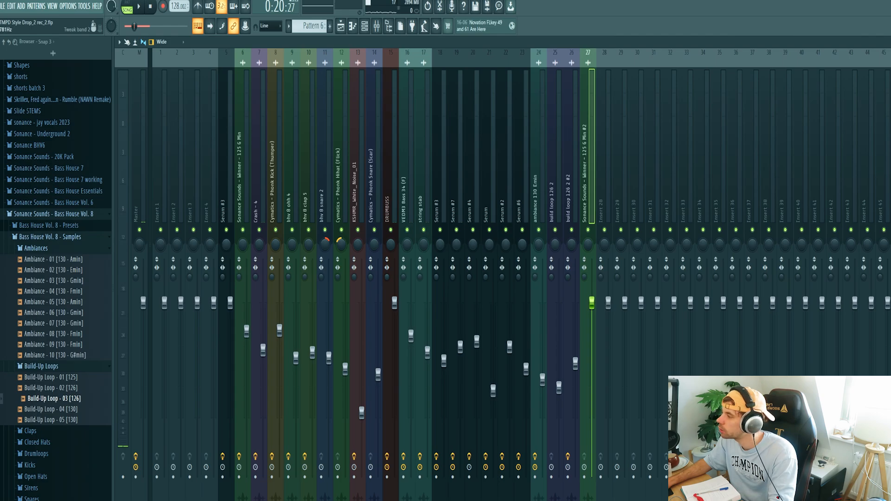
{"action": "left_click", "coordinate": [890, 204]}
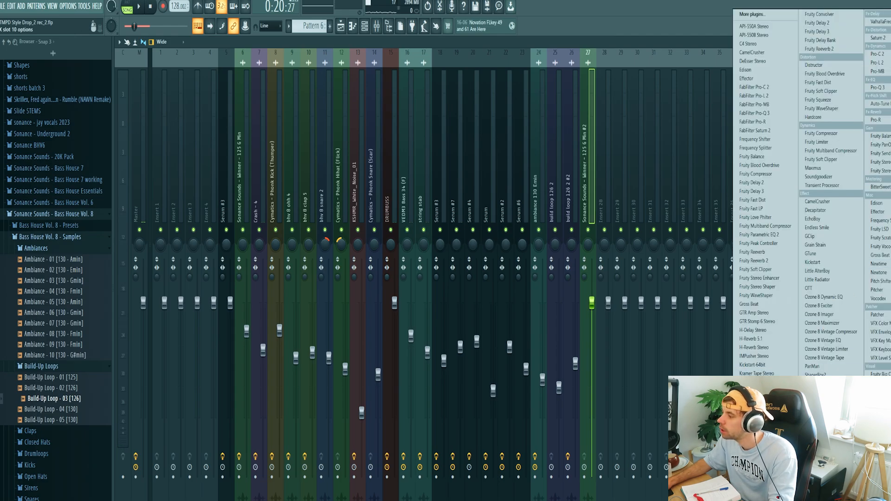
{"action": "left_click", "coordinate": [752, 365]}
{"action": "key", "text": "Escape"}
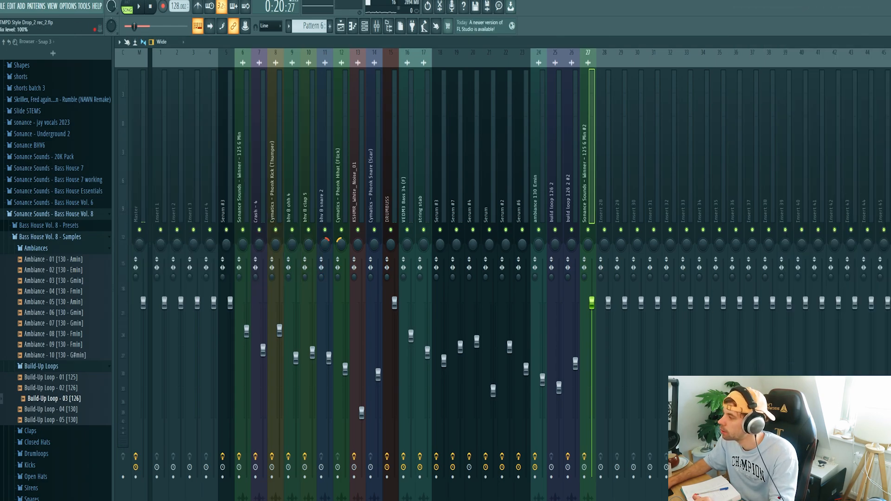
Shape the Kickstart mix level automation to drop to its minimum from bar 9 to 13 and stay high elsewhere, and play it back.
{"action": "left_click", "coordinate": [341, 27]}
{"action": "scroll", "coordinate": [432, 172], "scroll_direction": "down", "scroll_amount": 2}
{"action": "left_click_drag", "start_coordinate": [552, 80], "coordinate": [556, 199]}
{"action": "right_click", "coordinate": [535, 204]}
{"action": "right_click", "coordinate": [536, 187]}
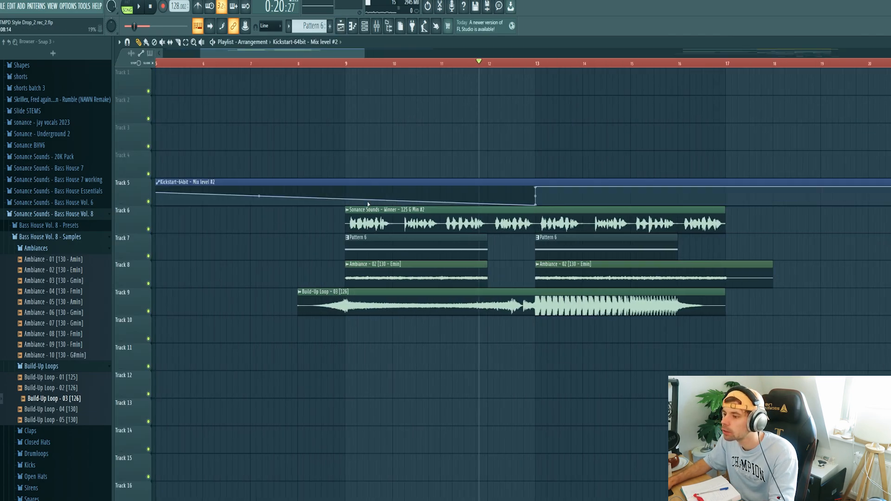
{"action": "left_click_drag", "start_coordinate": [350, 200], "coordinate": [347, 210]}
{"action": "key", "text": "space"}
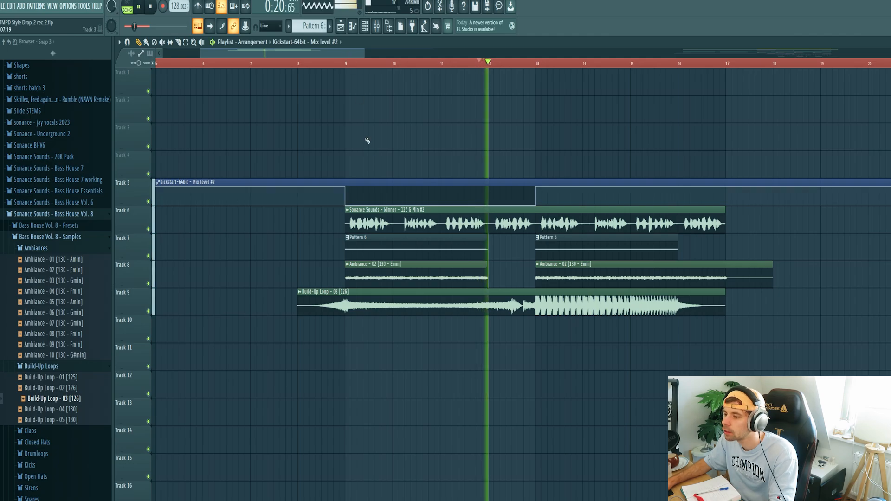
{"action": "scroll", "coordinate": [369, 153], "scroll_direction": "down", "scroll_amount": 3}
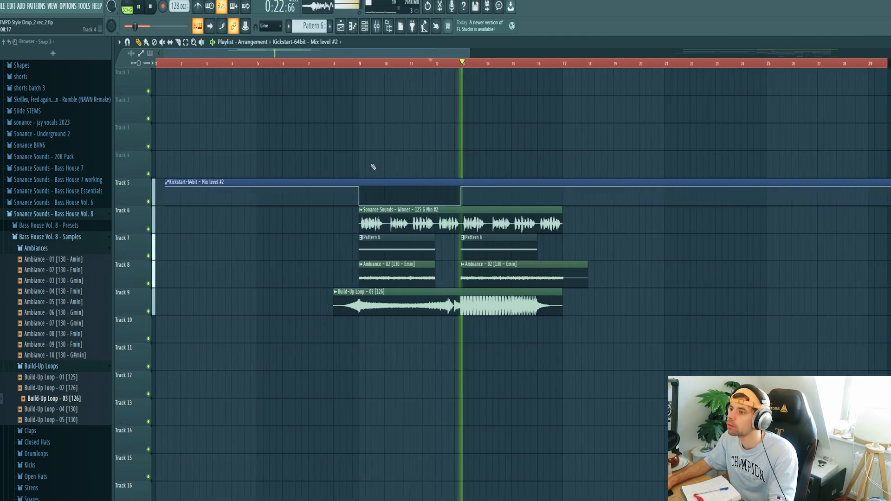
{"action": "left_click_drag", "start_coordinate": [360, 151], "coordinate": [468, 372]}
{"action": "left_click", "coordinate": [507, 388], "text": "ctrl"}
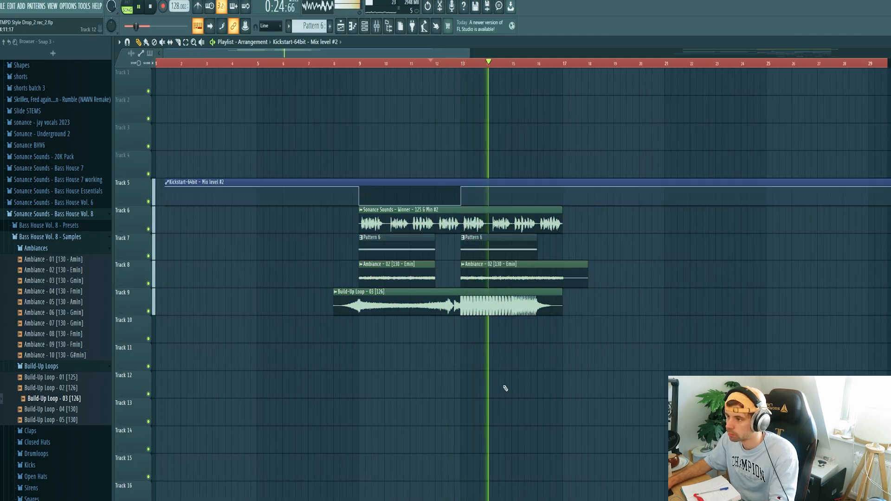
{"action": "key", "text": "space"}
Create an automation clip for the band 1 frequency of the master track's Fruity Parametric EQ 2.
{"action": "left_click", "coordinate": [377, 26]}
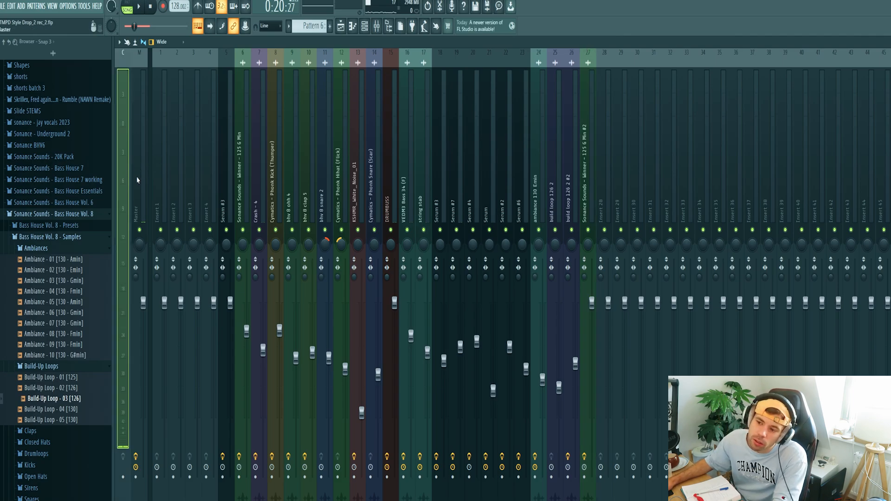
{"action": "left_click", "coordinate": [138, 180]}
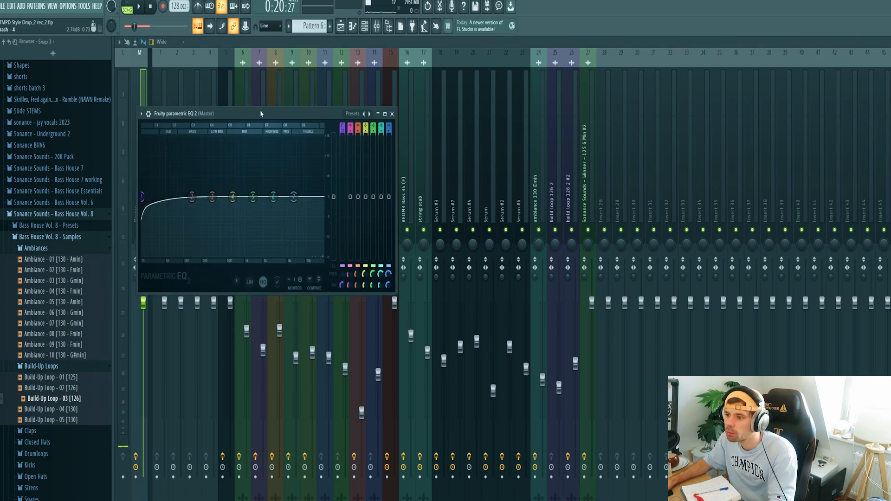
{"action": "left_click_drag", "start_coordinate": [261, 113], "coordinate": [540, 151]}
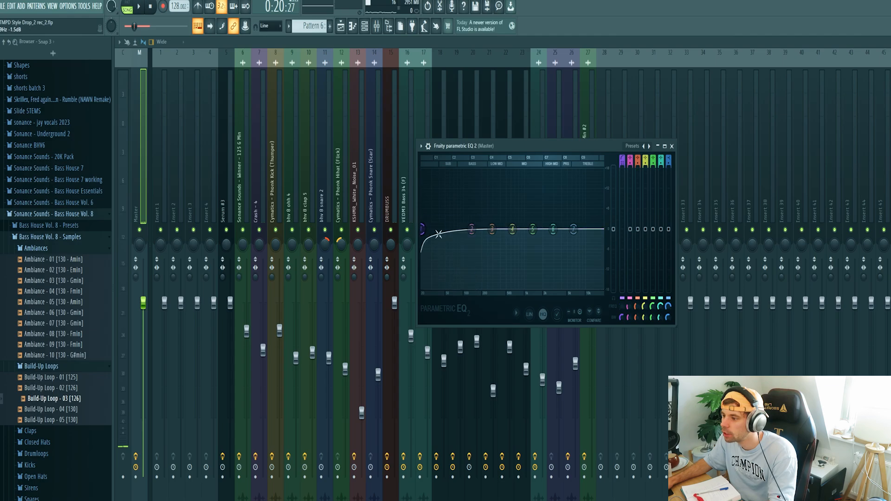
{"action": "right_click", "coordinate": [634, 314]}
{"action": "left_click", "coordinate": [640, 383]}
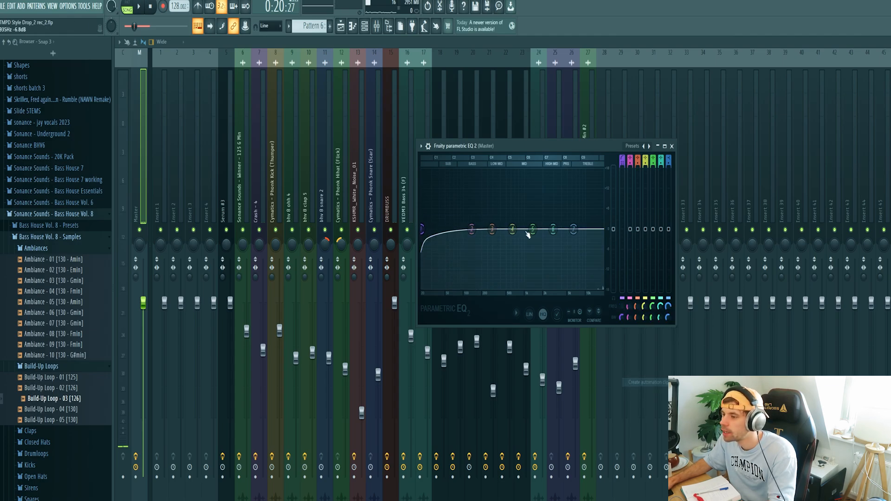
{"action": "left_click", "coordinate": [341, 26]}
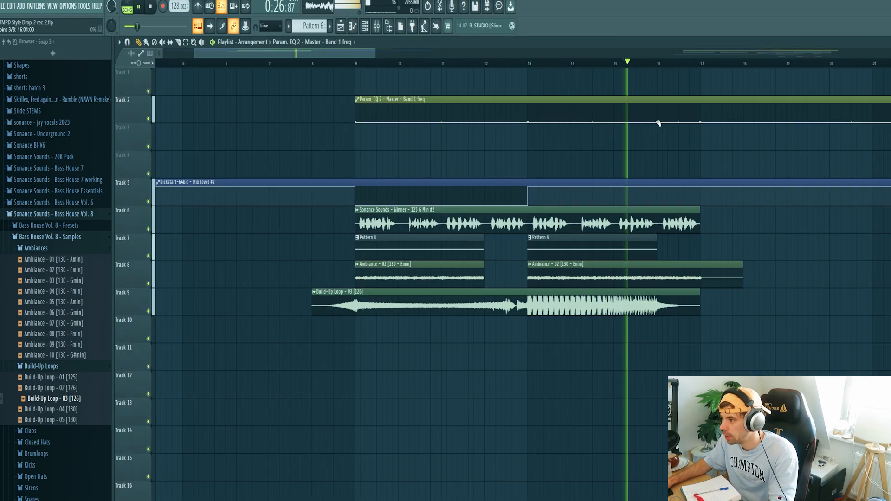
Shape the master band 1 frequency automation to rise from bar 13 to a peak at bar 16 and fall back by bar 17, and play it back.
{"action": "left_click_drag", "start_coordinate": [657, 122], "coordinate": [657, 117]}
{"action": "key", "text": "space"}
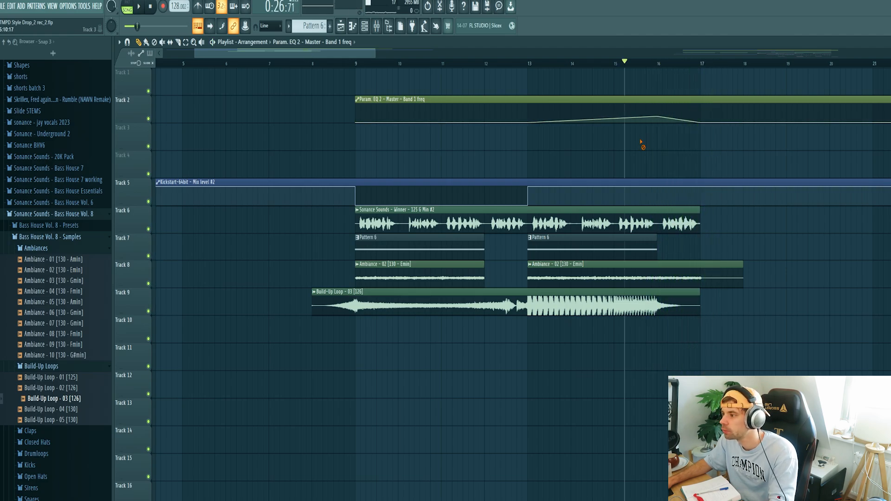
{"action": "key", "text": "space"}
Slice the Winner vocal on Track 6 at bar 16 and place a copy of the cut segment at bar 18.
{"action": "scroll", "coordinate": [472, 151], "scroll_direction": "down", "scroll_amount": 3}
{"action": "scroll", "coordinate": [329, 134], "scroll_direction": "up", "scroll_amount": 2}
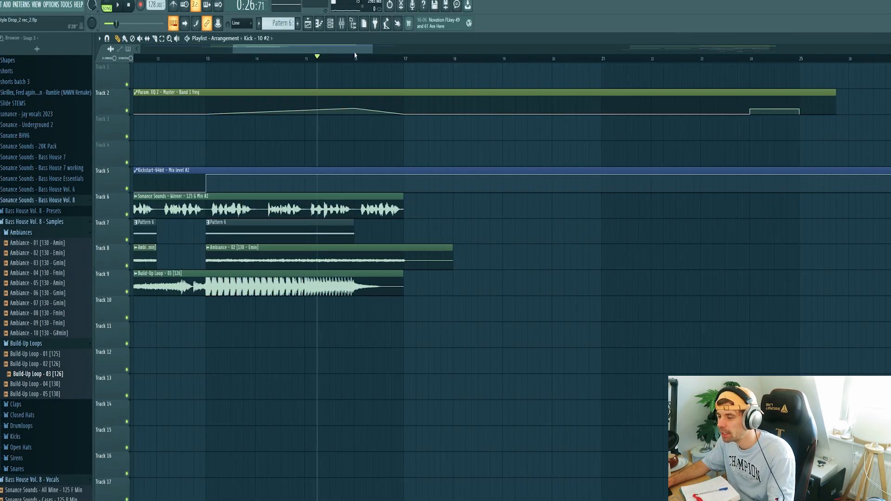
{"action": "left_click", "coordinate": [390, 64]}
{"action": "key", "text": "space"}
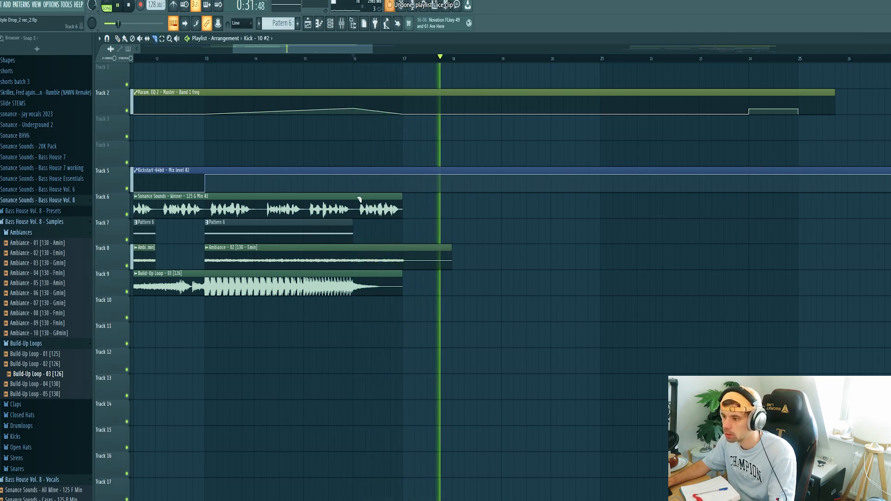
{"action": "left_click", "coordinate": [356, 206]}
{"action": "key", "text": "space"}
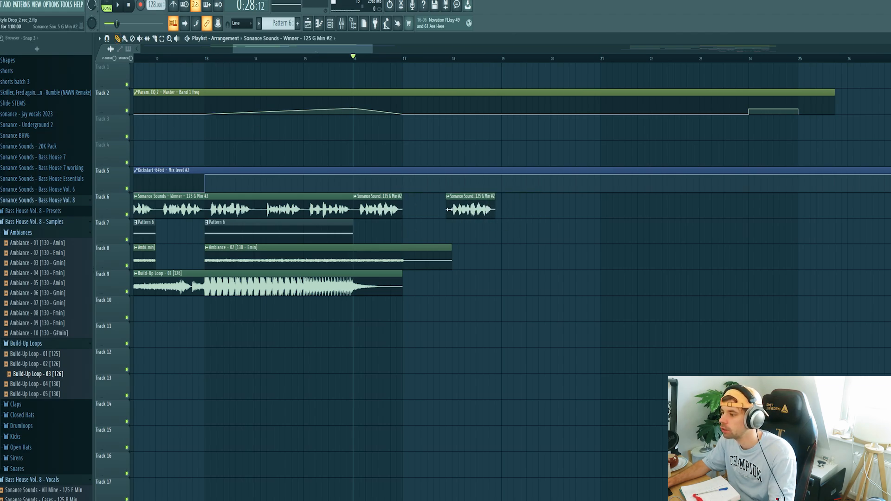
{"action": "left_click_drag", "start_coordinate": [472, 212], "coordinate": [478, 212]}
Trim the start of the vocal copy at bar 18 so only its last half bar remains, and play it back.
{"action": "left_click", "coordinate": [465, 58]}
{"action": "key", "text": "space"}
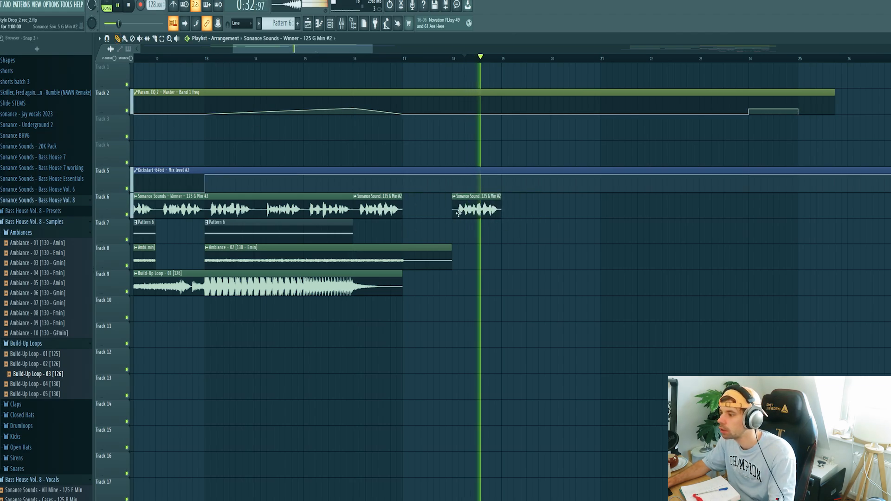
{"action": "key", "text": "space"}
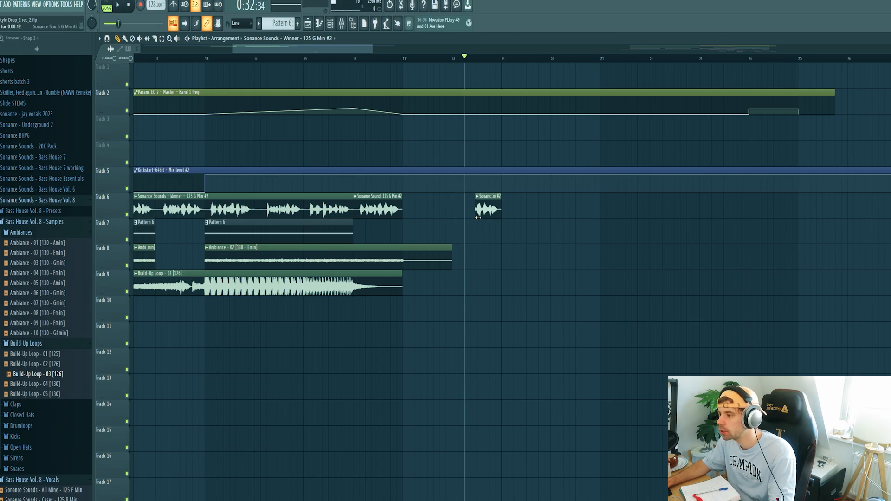
{"action": "scroll", "coordinate": [422, 217], "scroll_direction": "down", "scroll_amount": 3}
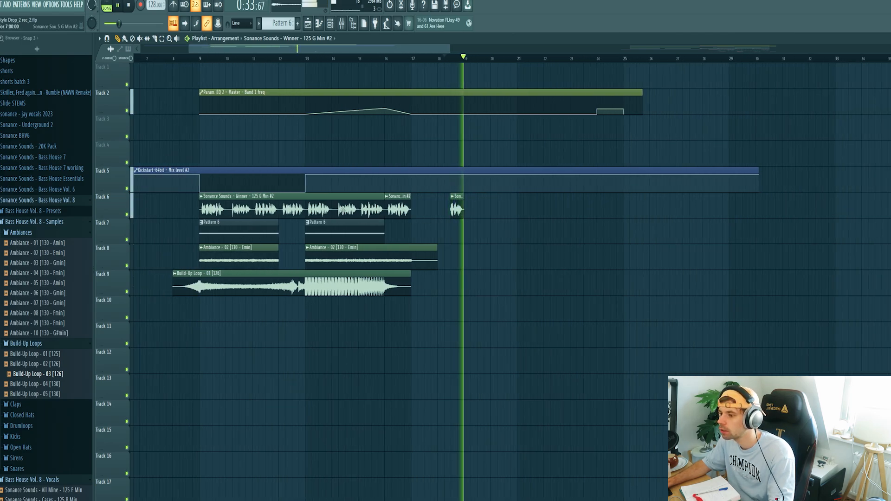
{"action": "key", "text": "space"}
{"action": "key", "text": "space"}
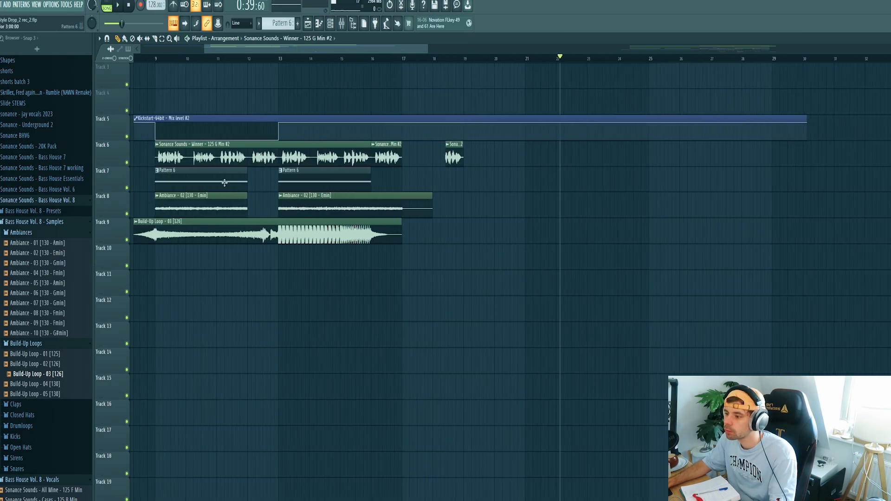
Duplicate the Winner vocal after bar 17 and trim the copy's start so it spans bars 21 to 25.
{"action": "left_click_drag", "start_coordinate": [392, 158], "coordinate": [580, 145]}
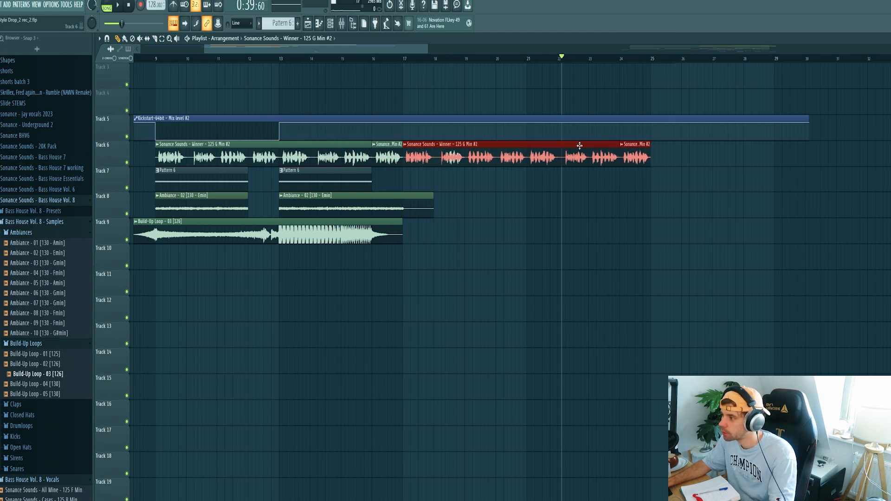
{"action": "left_click_drag", "start_coordinate": [533, 179], "coordinate": [535, 161]}
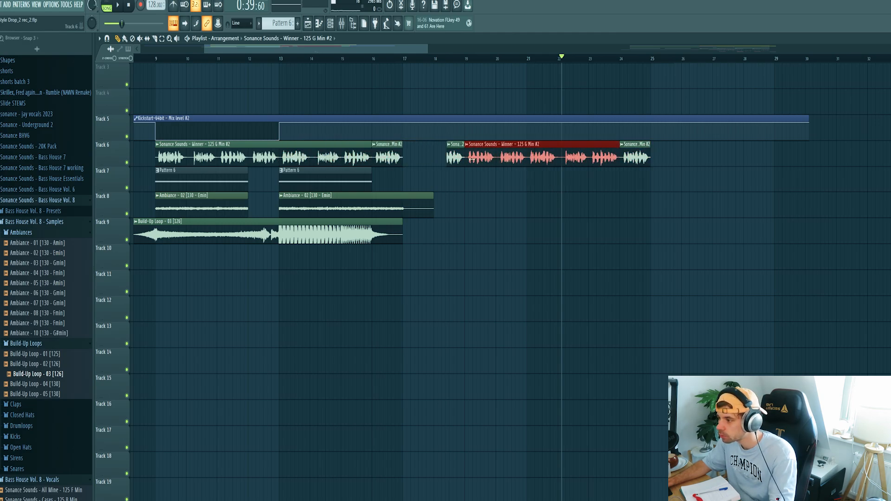
{"action": "key", "text": "space"}
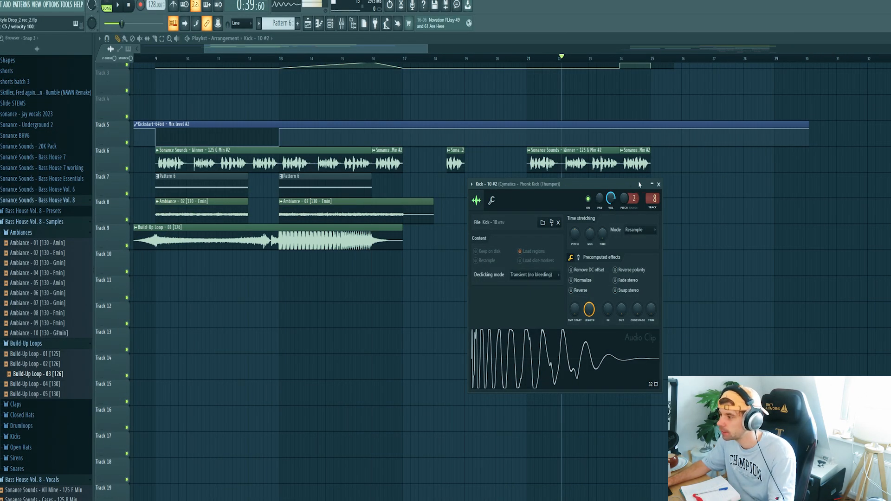
Lay out a drum pattern in bar 21 with kicks on every beat, open hats on the offbeats and claps on beats 2 and 4, and audition it.
{"action": "left_click", "coordinate": [659, 184]}
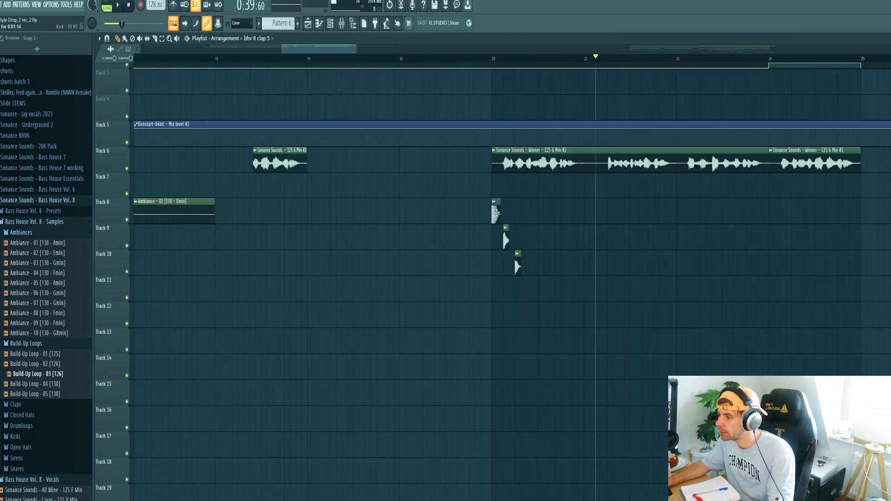
{"action": "scroll", "coordinate": [509, 225], "scroll_direction": "up", "scroll_amount": 3}
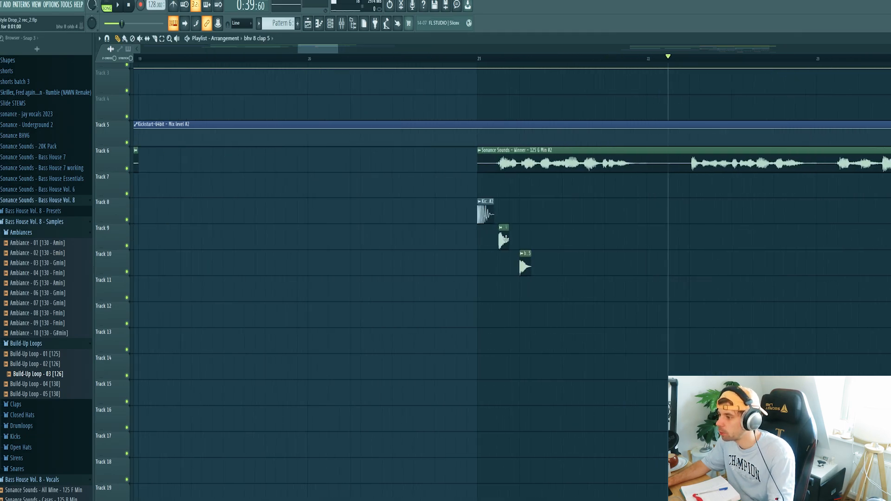
{"action": "right_click", "coordinate": [504, 238]}
{"action": "right_click", "coordinate": [526, 263]}
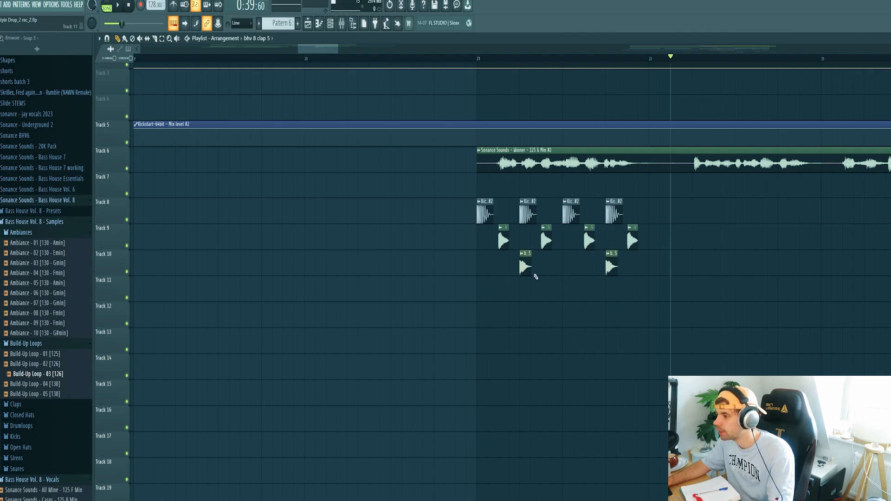
{"action": "scroll", "coordinate": [408, 232], "scroll_direction": "down", "scroll_amount": 2}
{"action": "key", "text": "space"}
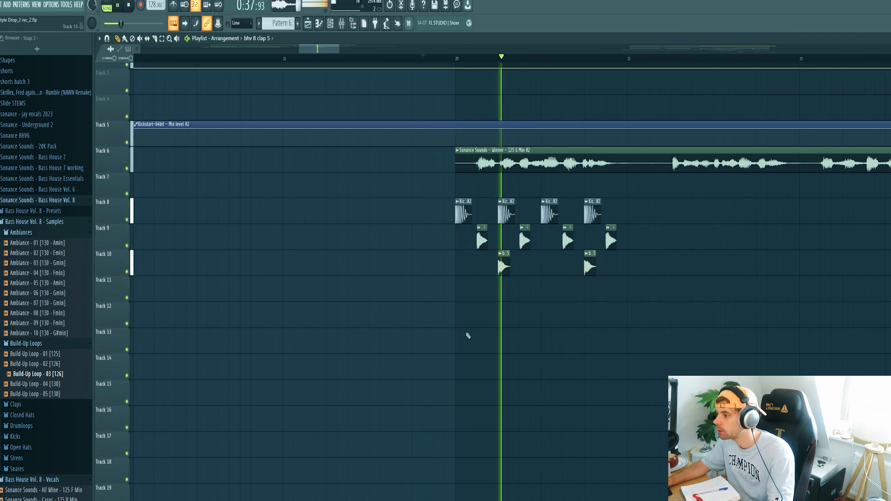
{"action": "key", "text": "space"}
Move the drum clips to Tracks 12 to 14 and add the bhv 8 snare 2 sample on Track 17 just before beat 3 of bar 21.
{"action": "scroll", "coordinate": [567, 418], "scroll_direction": "up", "scroll_amount": 2}
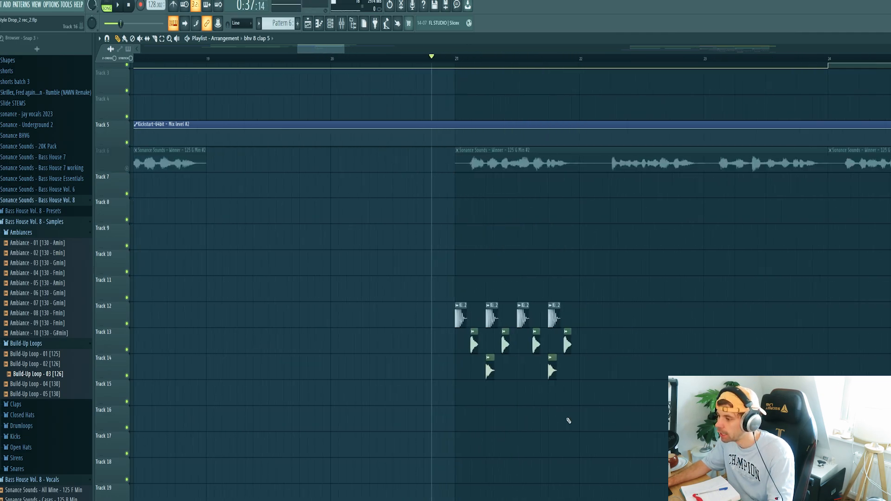
{"action": "scroll", "coordinate": [568, 421], "scroll_direction": "down", "scroll_amount": 3}
{"action": "double_click", "coordinate": [478, 306]}
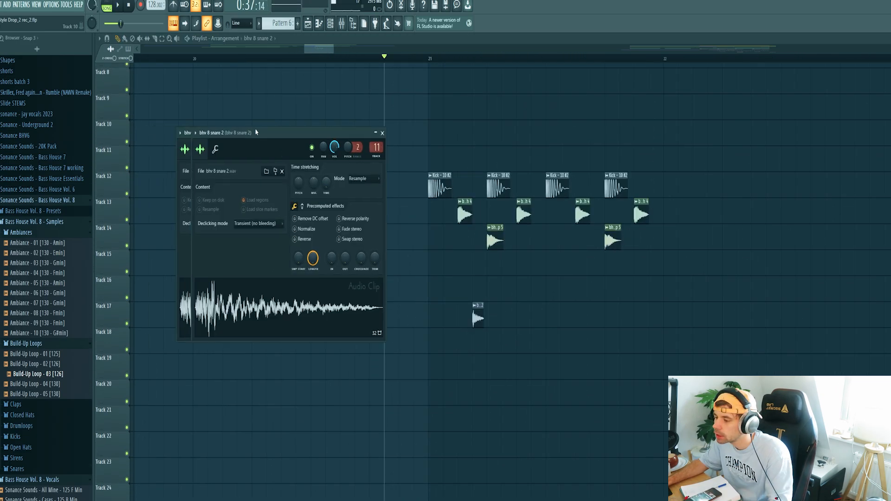
{"action": "left_click_drag", "start_coordinate": [253, 134], "coordinate": [474, 195]}
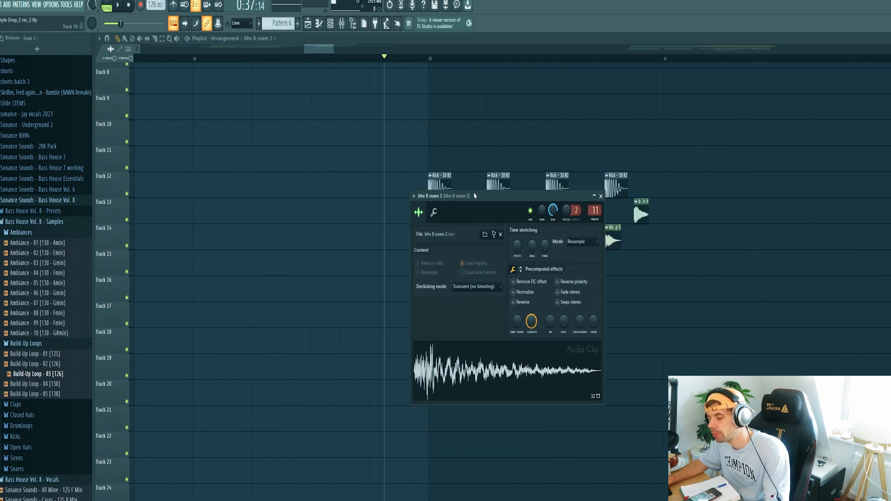
{"action": "left_click", "coordinate": [601, 197]}
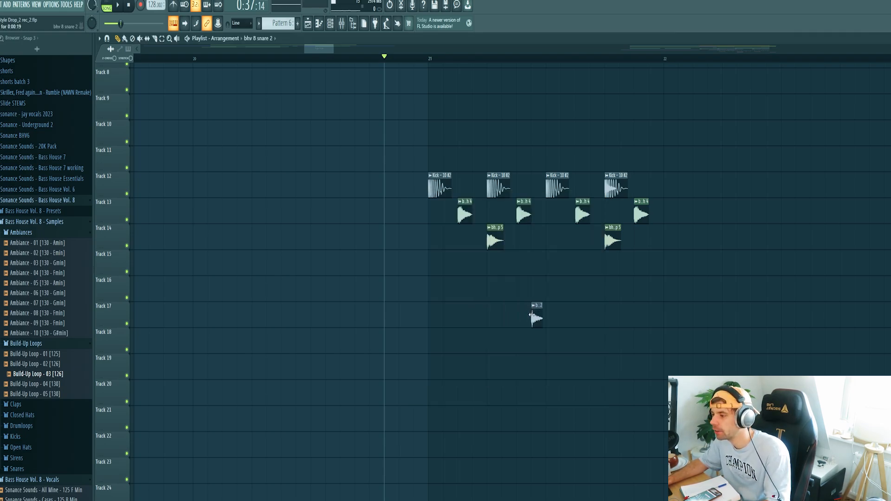
Duplicate the drum pattern into bar 22 and add an extra snare just after beat 3 of that bar.
{"action": "key", "text": "ctrl+a"}
{"action": "key", "text": "ctrl+b"}
{"action": "scroll", "coordinate": [718, 361], "scroll_direction": "down", "scroll_amount": 3}
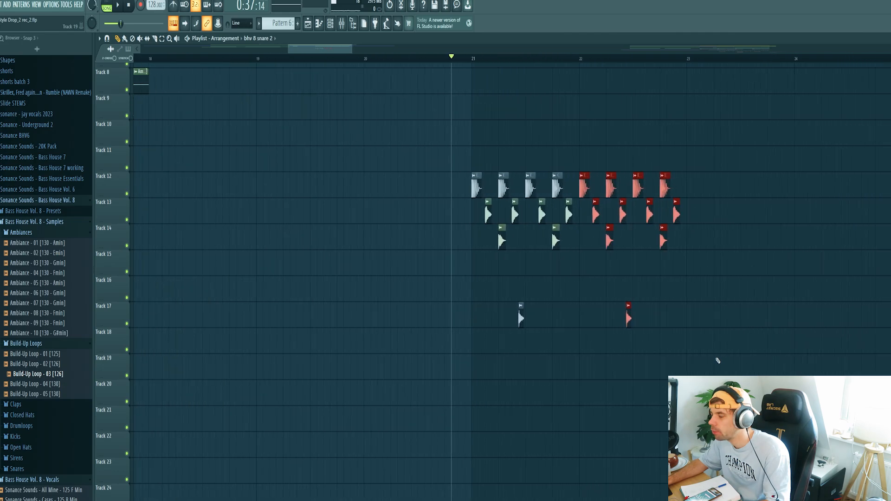
{"action": "scroll", "coordinate": [701, 361], "scroll_direction": "up", "scroll_amount": 3}
{"action": "left_click", "coordinate": [593, 312]}
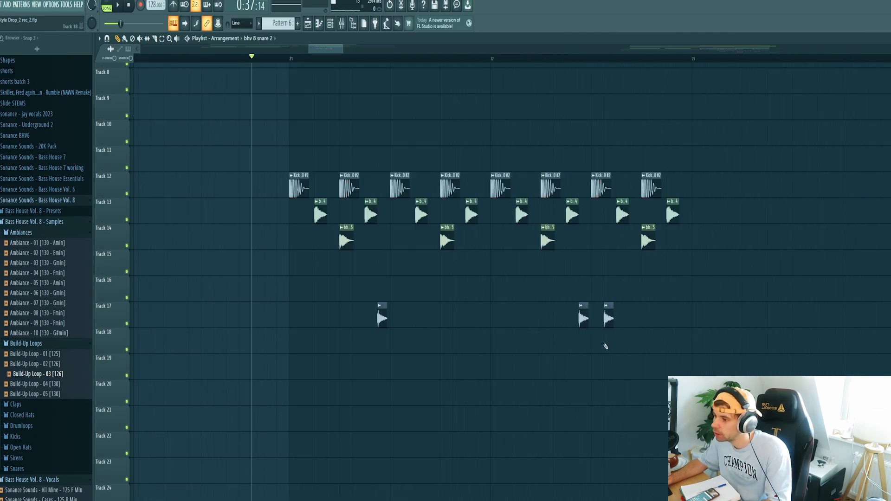
{"action": "key", "text": "space"}
Add the Closed Hat - 03 sample on Track 19 just after beat 4 in both bar 21 and bar 22.
{"action": "left_click_drag", "start_coordinate": [683, 351], "coordinate": [491, 373]}
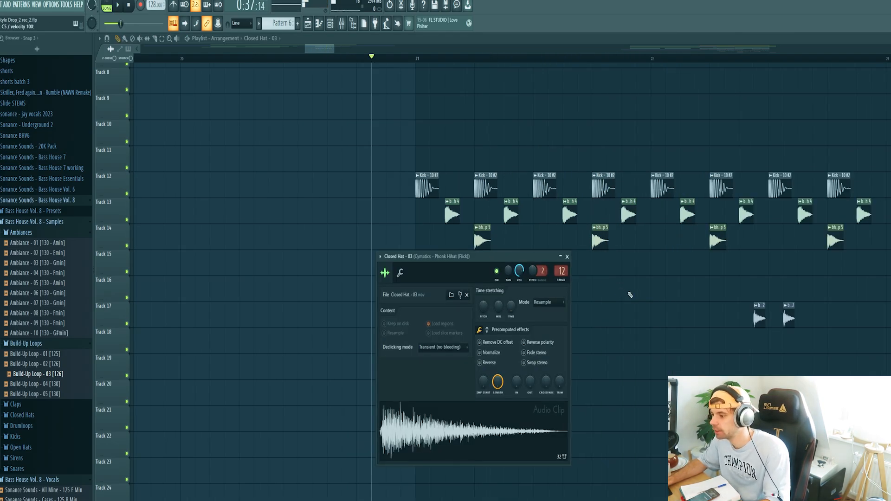
{"action": "key", "text": "Escape"}
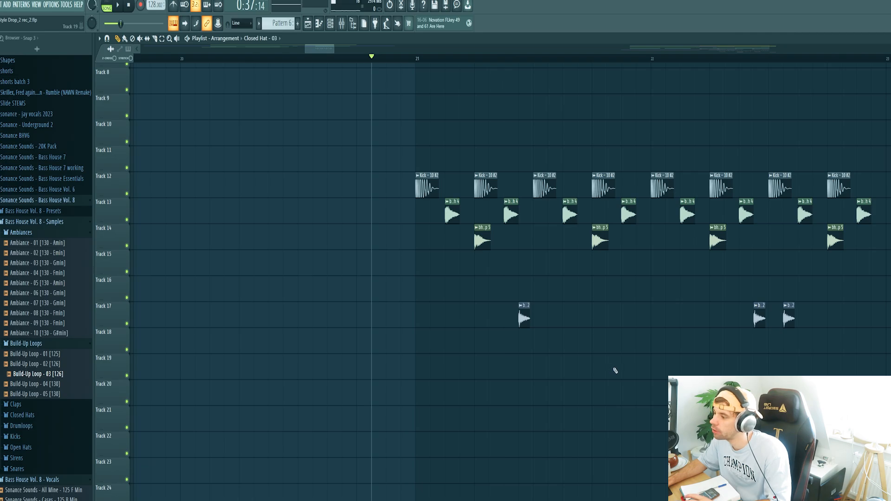
{"action": "scroll", "coordinate": [570, 357], "scroll_direction": "down", "scroll_amount": 3}
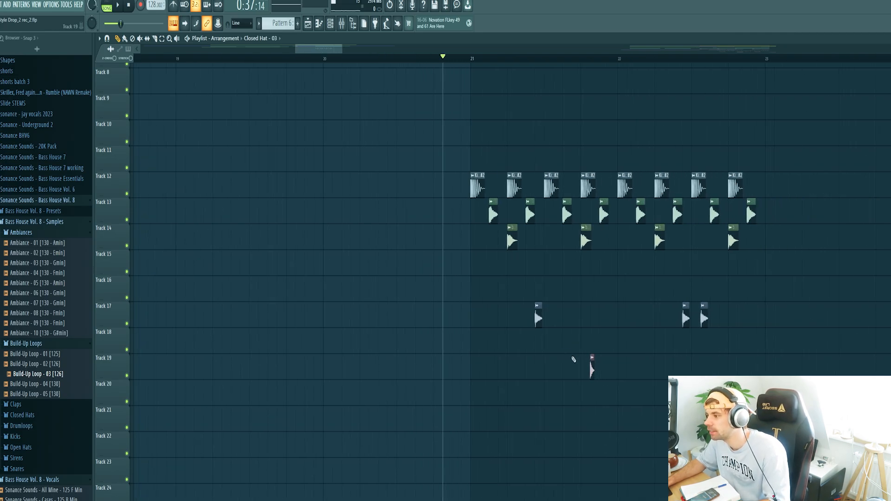
{"action": "scroll", "coordinate": [596, 362], "scroll_direction": "up", "scroll_amount": 1}
{"action": "scroll", "coordinate": [770, 390], "scroll_direction": "up", "scroll_amount": 3}
{"action": "scroll", "coordinate": [771, 390], "scroll_direction": "up", "scroll_amount": 1}
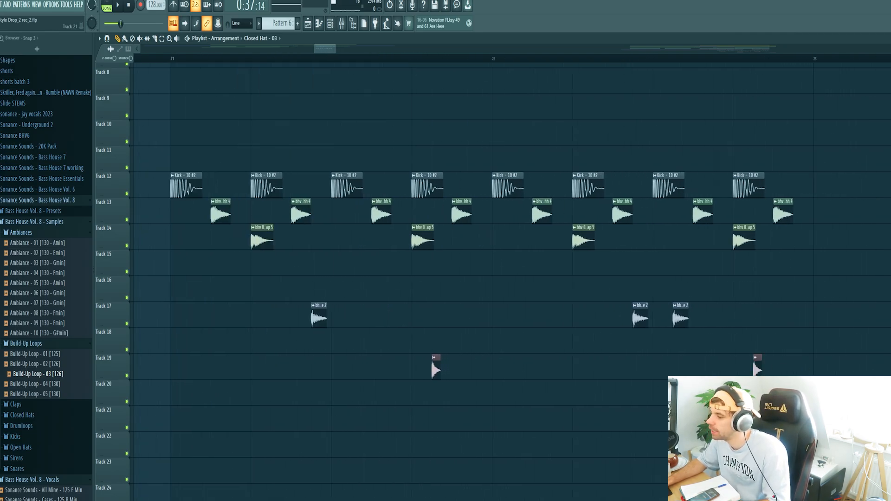
Play back the two-bar drum loop and move the snare and closed hat clips up to Tracks 15 and 16.
{"action": "scroll", "coordinate": [656, 387], "scroll_direction": "down", "scroll_amount": 3}
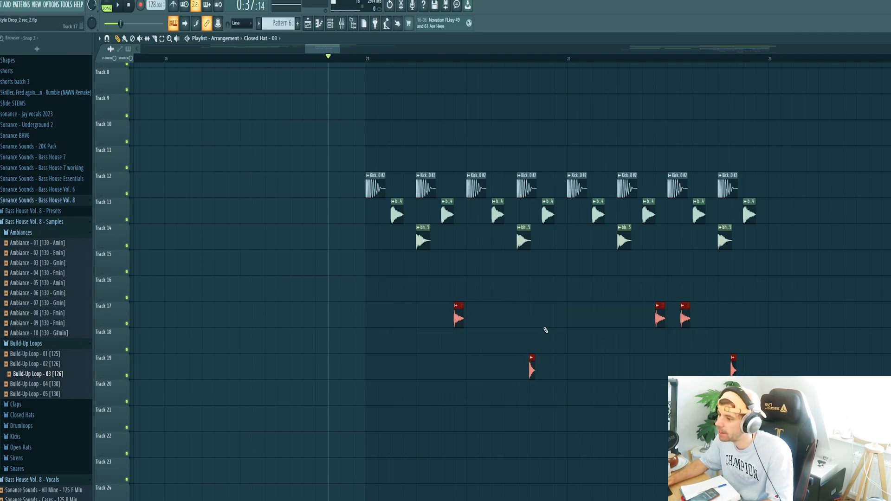
{"action": "scroll", "coordinate": [477, 310], "scroll_direction": "up", "scroll_amount": 2}
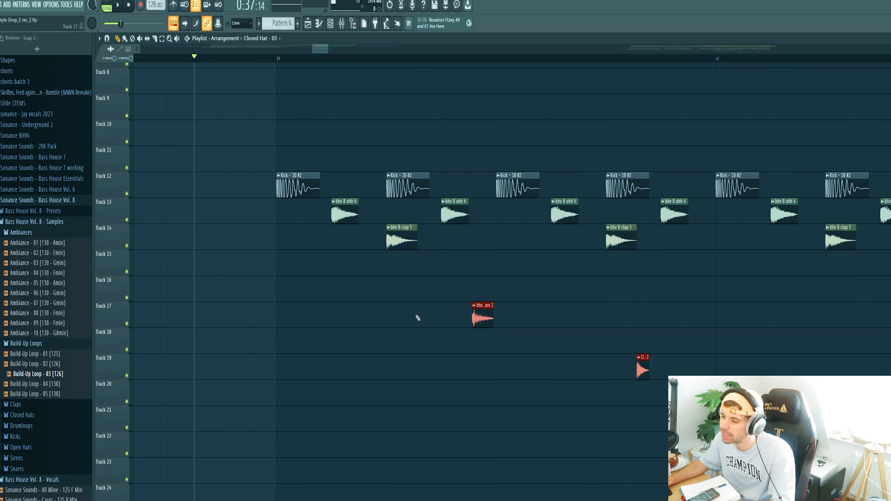
{"action": "key", "text": "space"}
{"action": "scroll", "coordinate": [390, 320], "scroll_direction": "down", "scroll_amount": 3}
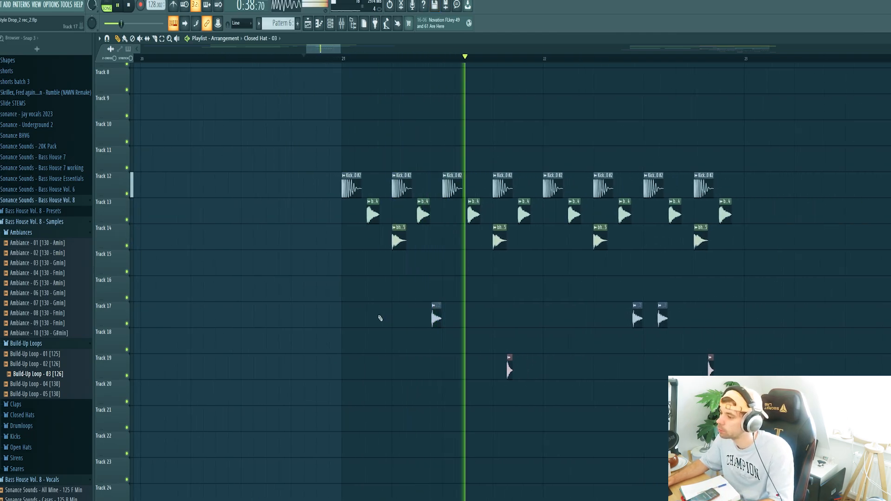
{"action": "scroll", "coordinate": [380, 316], "scroll_direction": "down", "scroll_amount": 1}
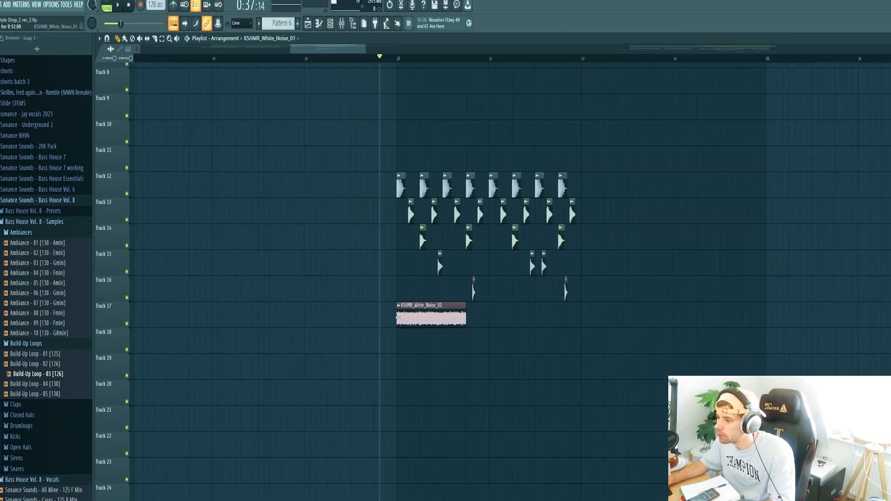
Position the KSHMR_White_Noise_01 clip on Track 17 from beat 2 to the end of bar 21.
{"action": "double_click", "coordinate": [416, 319]}
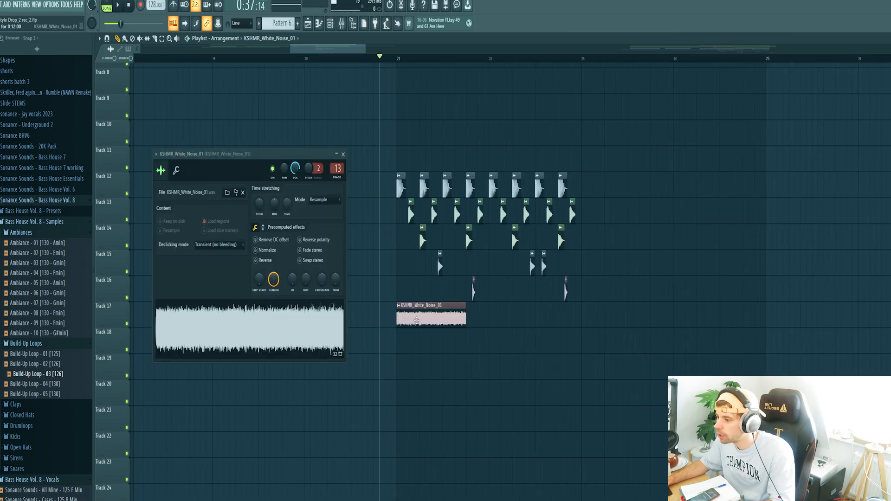
{"action": "left_click_drag", "start_coordinate": [251, 154], "coordinate": [428, 211]}
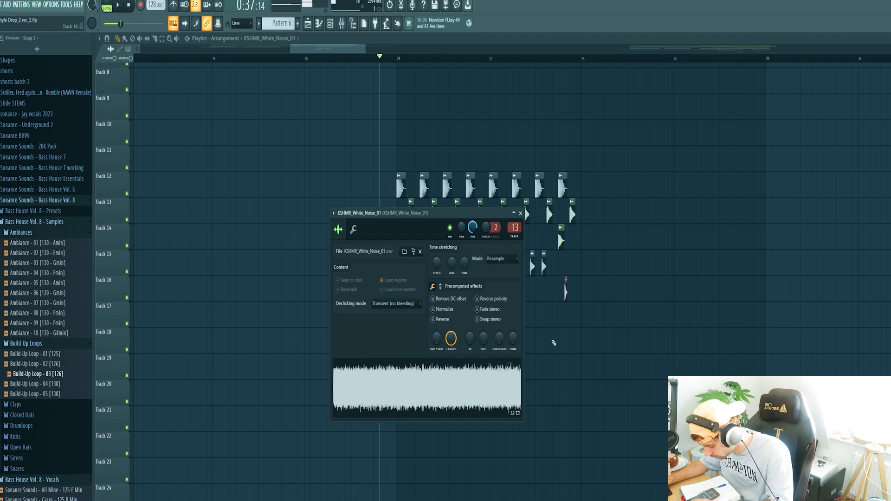
{"action": "left_click_drag", "start_coordinate": [438, 324], "coordinate": [466, 324]}
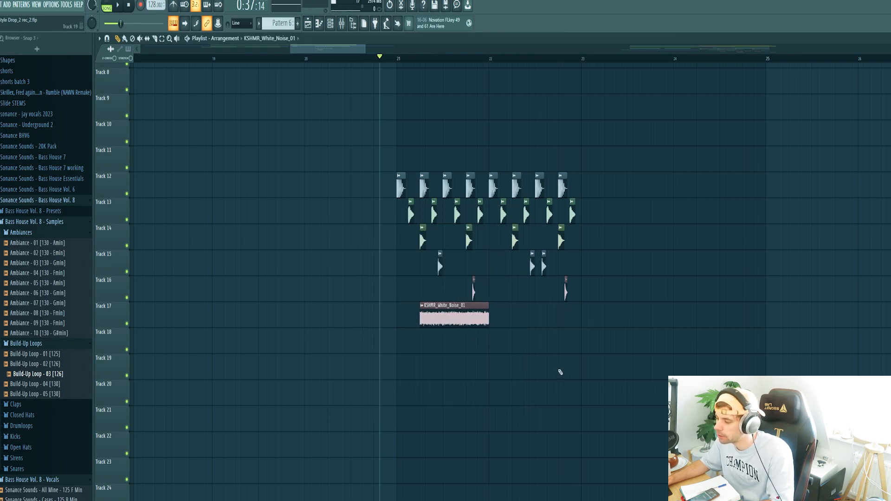
{"action": "scroll", "coordinate": [511, 353], "scroll_direction": "up", "scroll_amount": 3}
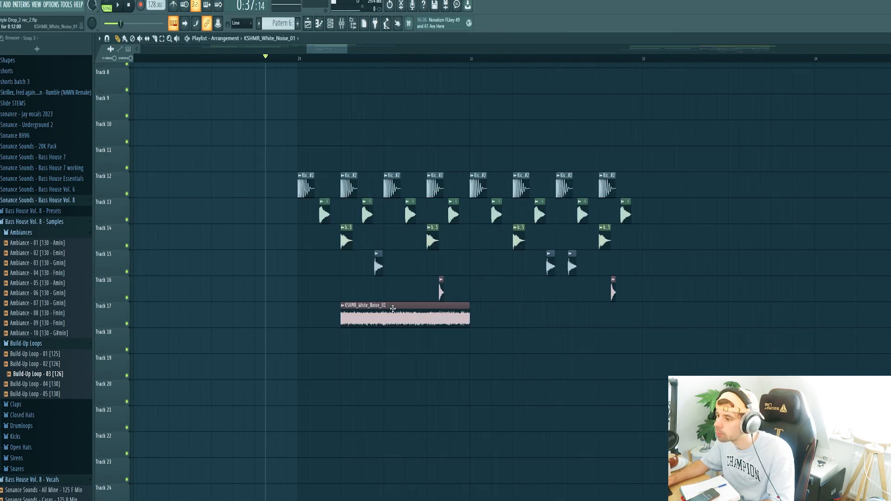
Copy the white noise clip to beat 2 of bar 22, shorten the copy to one beat, and play back the loop.
{"action": "left_click_drag", "start_coordinate": [392, 310], "coordinate": [559, 332]}
{"action": "left_click_drag", "start_coordinate": [642, 312], "coordinate": [556, 320]}
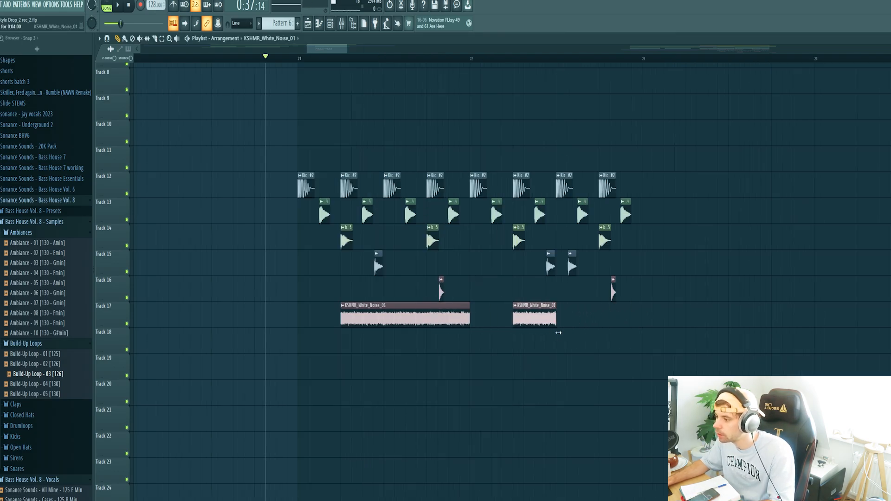
{"action": "key", "text": "space"}
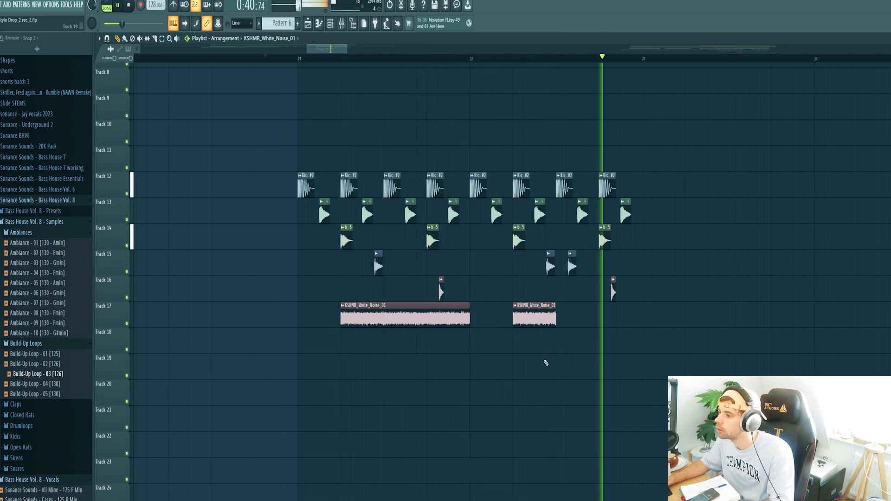
Audition the VEDM3 Bass 34 clip on Track 10 and the VEDM3 Brass Stab 12 clip on Track 11 individually.
{"action": "key", "text": "space"}
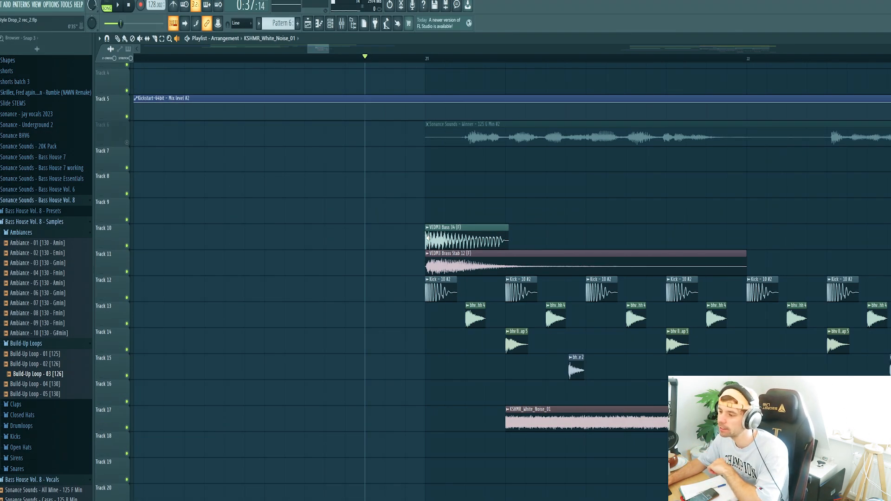
{"action": "left_click", "coordinate": [427, 237]}
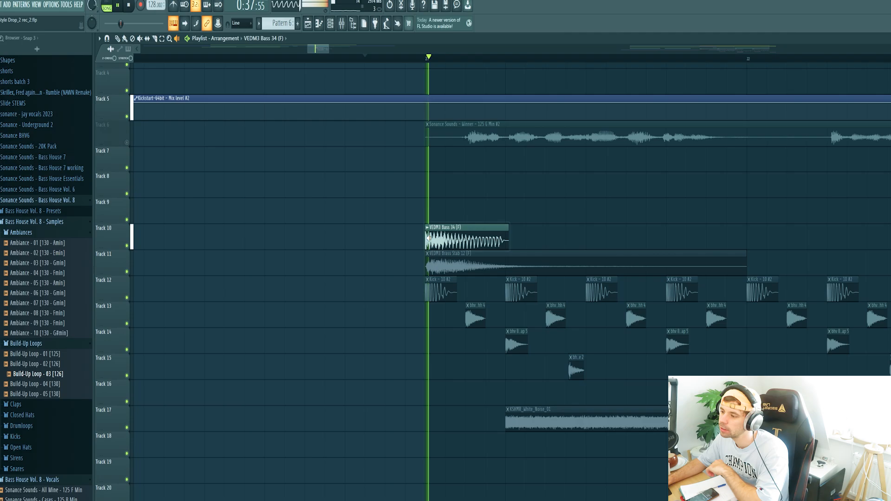
{"action": "left_click", "coordinate": [429, 265]}
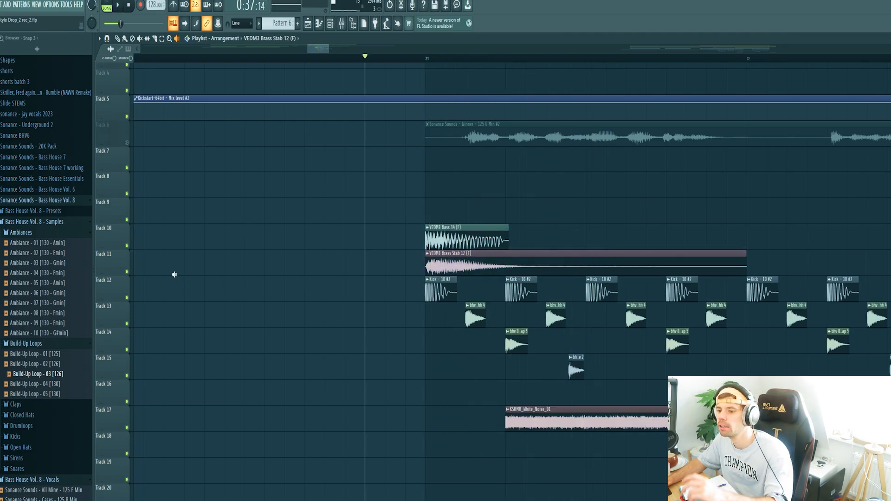
Solo Tracks 10 and 11 and play the bass and brass stab clips together at bar 21.
{"action": "left_click", "coordinate": [127, 272], "text": "ctrl"}
{"action": "left_click", "coordinate": [126, 245]}
{"action": "key", "text": "space"}
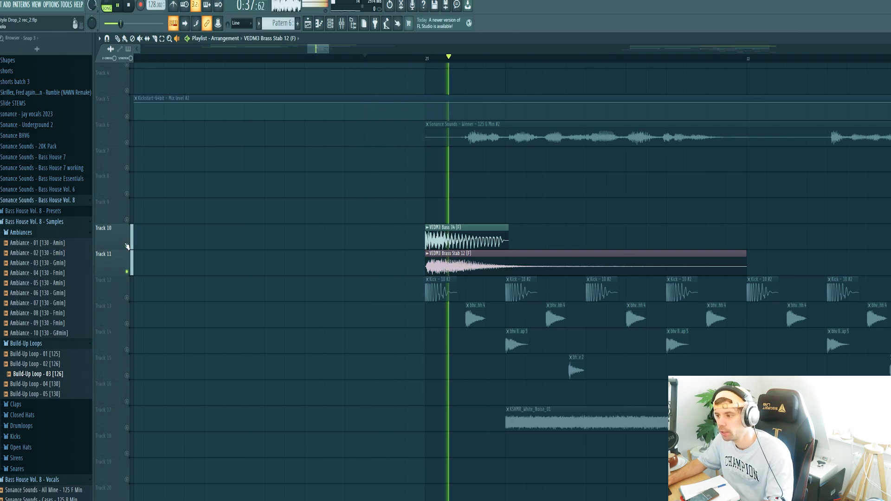
{"action": "key", "text": "space"}
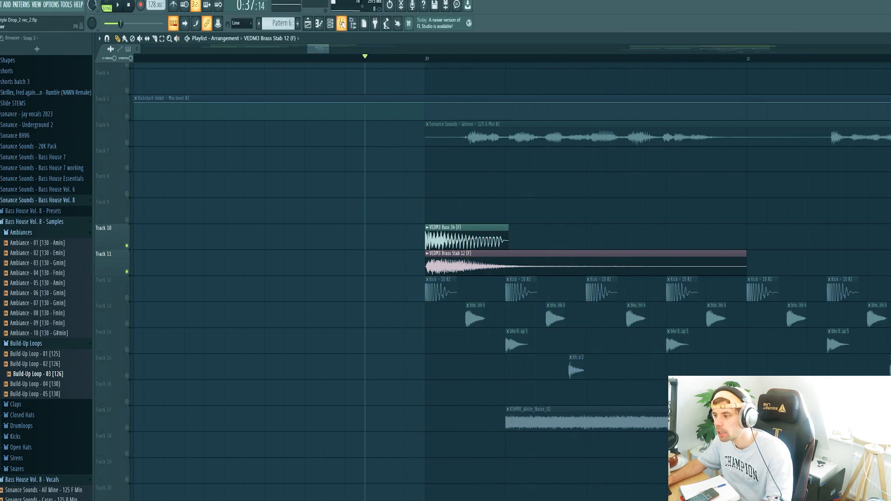
Review the FabFilter Pro-Q 3 and OTT effects on the VEDM3 Bass 34 mixer insert while listening to the stab.
{"action": "key", "text": "F9"}
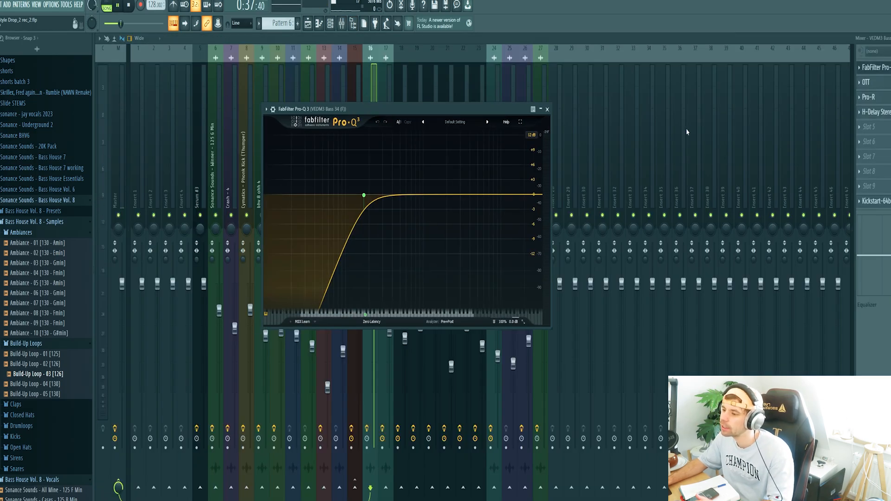
{"action": "key", "text": "space"}
{"action": "left_click", "coordinate": [877, 68]}
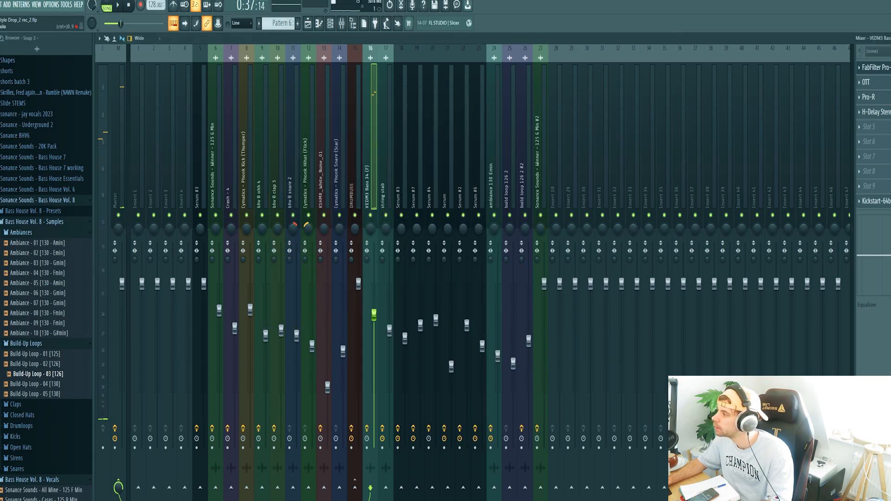
{"action": "left_click", "coordinate": [875, 82]}
{"action": "left_click_drag", "start_coordinate": [191, 167], "coordinate": [427, 90]}
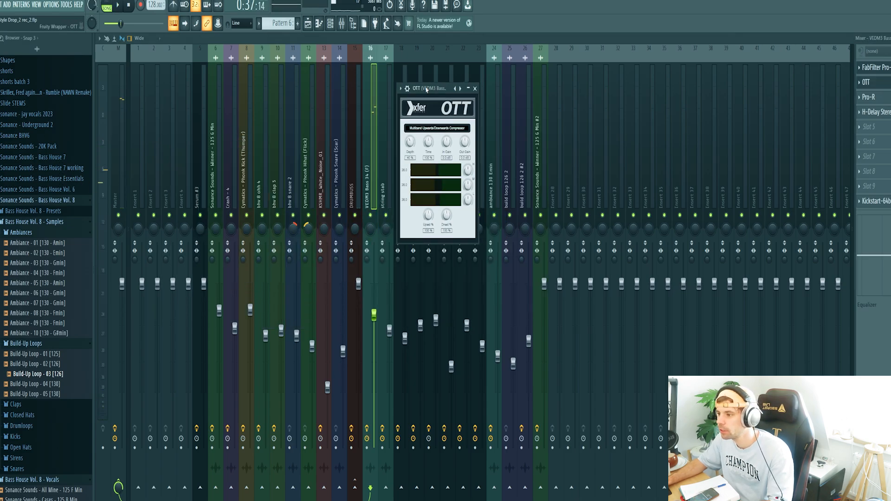
{"action": "key", "text": "space"}
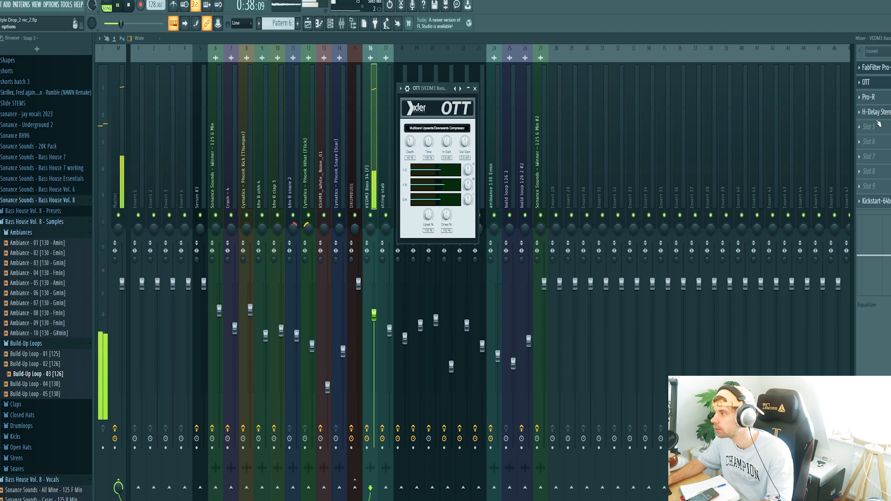
{"action": "key", "text": "space"}
Review the Pro-R reverb and H-Delay Stereo on the VEDM3 Bass 34 insert, playing the stab with each one.
{"action": "left_click", "coordinate": [869, 97]}
{"action": "left_click_drag", "start_coordinate": [260, 80], "coordinate": [557, 87]}
{"action": "key", "text": "space"}
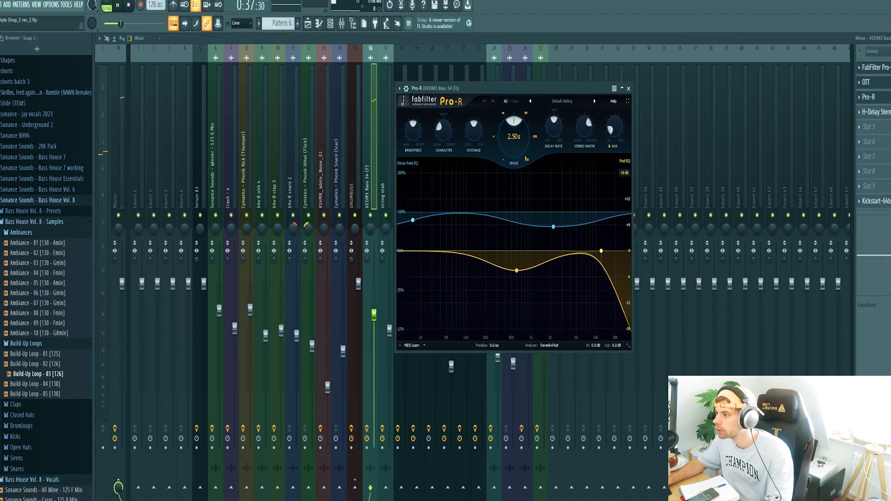
{"action": "key", "text": "space"}
{"action": "left_click", "coordinate": [873, 112]}
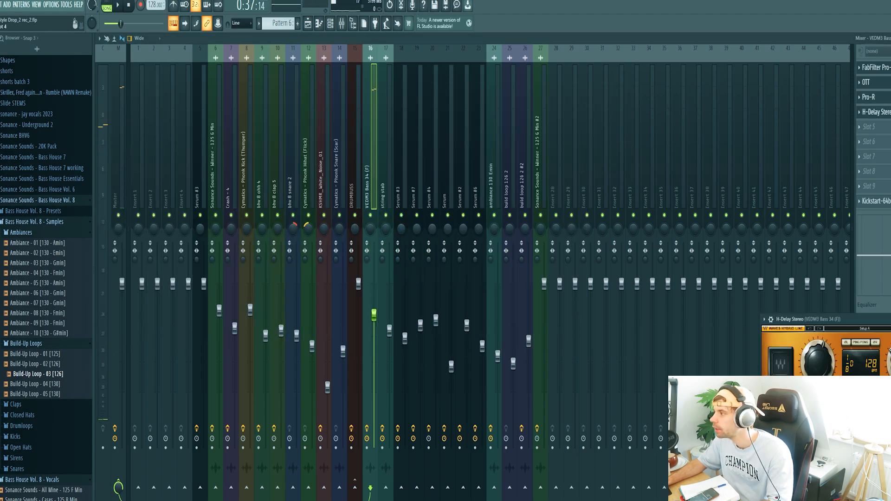
{"action": "key", "text": "space"}
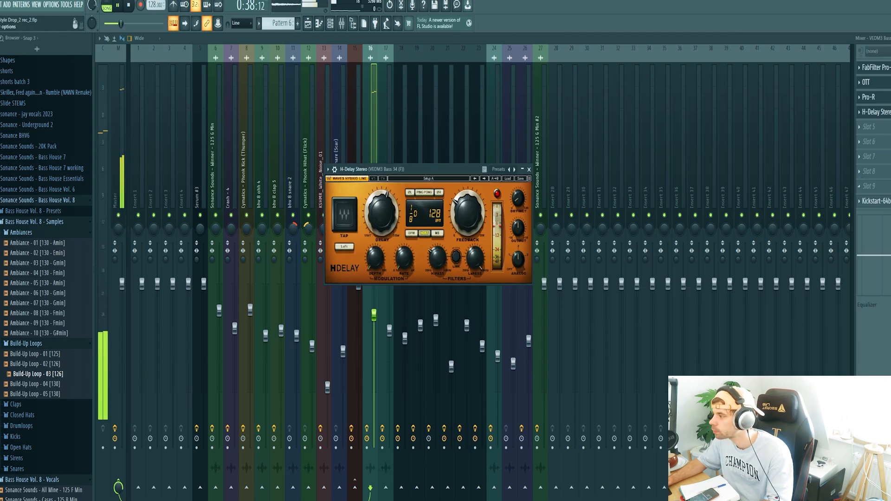
{"action": "key", "text": "space"}
Inspect the Kickstart sidechain curve on the VEDM3 Bass 34 insert while playing the stab.
{"action": "left_click", "coordinate": [875, 201]}
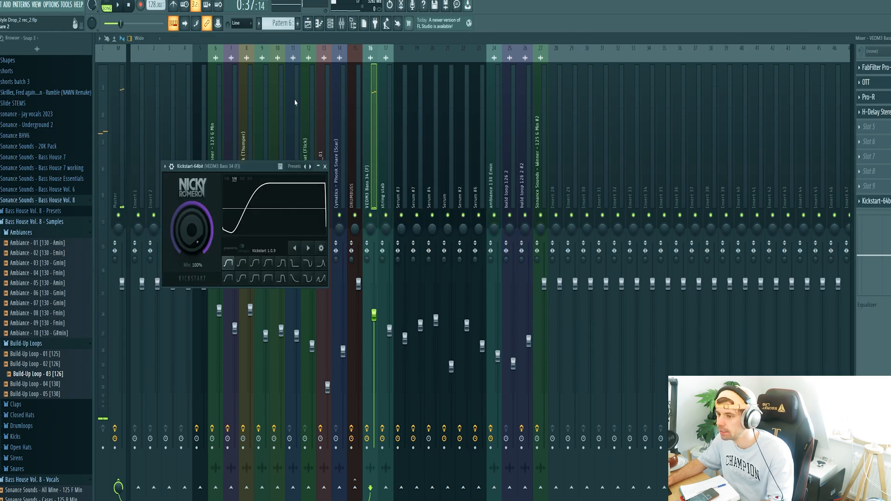
{"action": "left_click_drag", "start_coordinate": [206, 168], "coordinate": [318, 162]}
{"action": "key", "text": "space"}
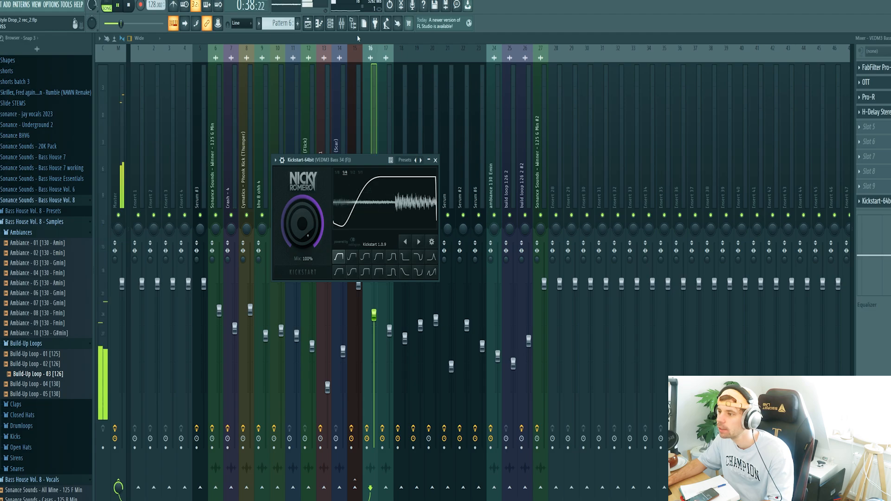
Unmute Tracks 12 to 17 in the playlist and play the drums and noise together with the stab.
{"action": "left_click", "coordinate": [308, 24]}
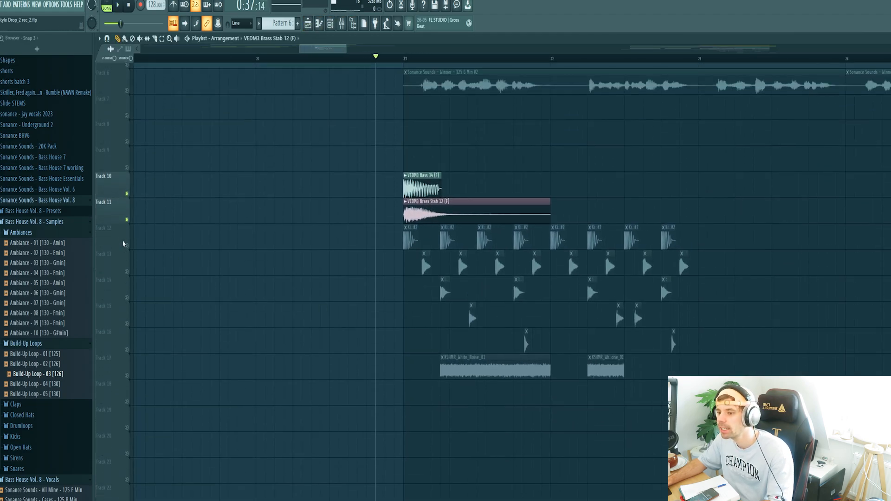
{"action": "left_click_drag", "start_coordinate": [126, 246], "coordinate": [127, 376]}
{"action": "key", "text": "space"}
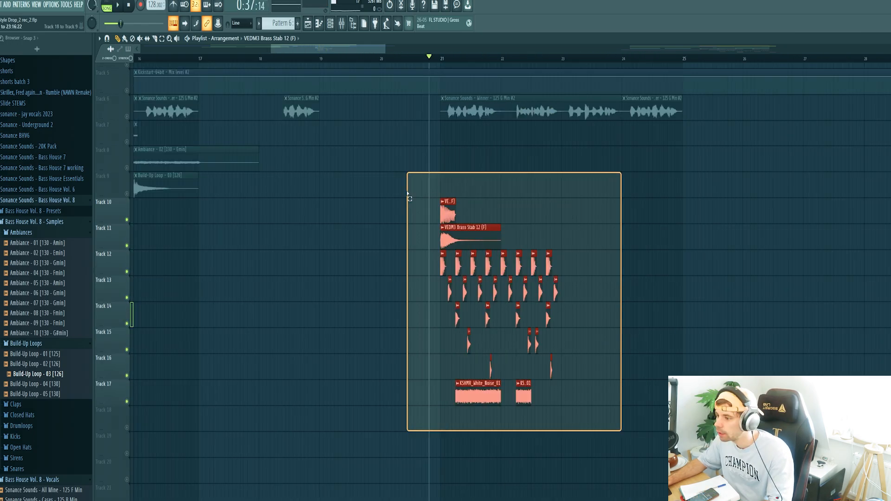
Copy the bar 21–22 clips on Tracks 10 to 17 to bar 23, and add an extra kick just before bar 23.
{"action": "left_click_drag", "start_coordinate": [407, 171], "coordinate": [622, 432]}
{"action": "left_click_drag", "start_coordinate": [457, 246], "coordinate": [598, 241]}
{"action": "left_click", "coordinate": [553, 229], "text": "ctrl"}
{"action": "scroll", "coordinate": [565, 262], "scroll_direction": "up", "scroll_amount": 1}
{"action": "scroll", "coordinate": [565, 262], "scroll_direction": "up", "scroll_amount": 2}
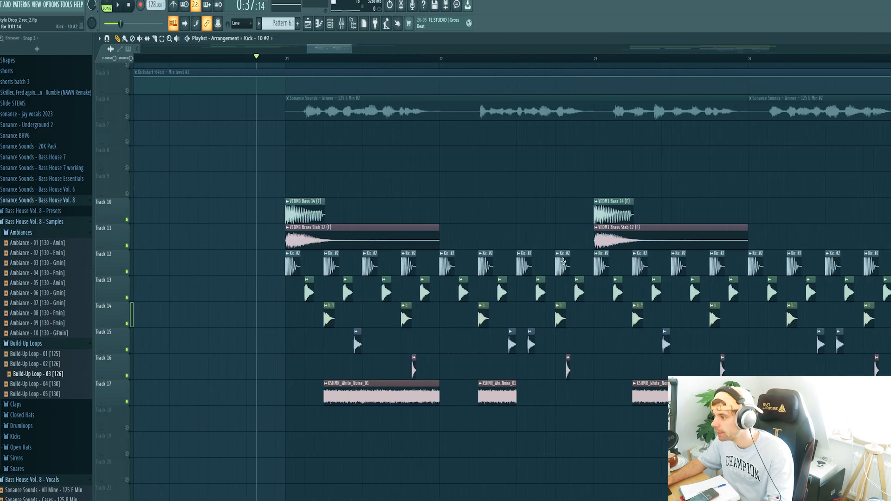
{"action": "scroll", "coordinate": [567, 278], "scroll_direction": "down", "scroll_amount": 3}
Copy the bar 21–22 clips on Tracks 10 to 17, including the extra kick, back to bar 19.
{"action": "mouse_move", "coordinate": [575, 431]}
{"action": "left_mouse_down"}
{"action": "mouse_move", "coordinate": [411, 251]}
{"action": "mouse_move", "coordinate": [375, 172]}
{"action": "left_mouse_up"}
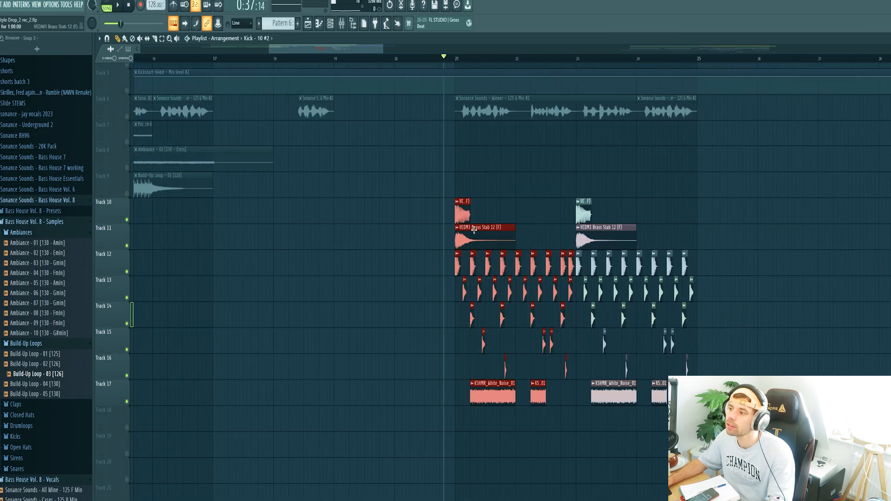
{"action": "left_click_drag", "start_coordinate": [475, 227], "coordinate": [354, 228]}
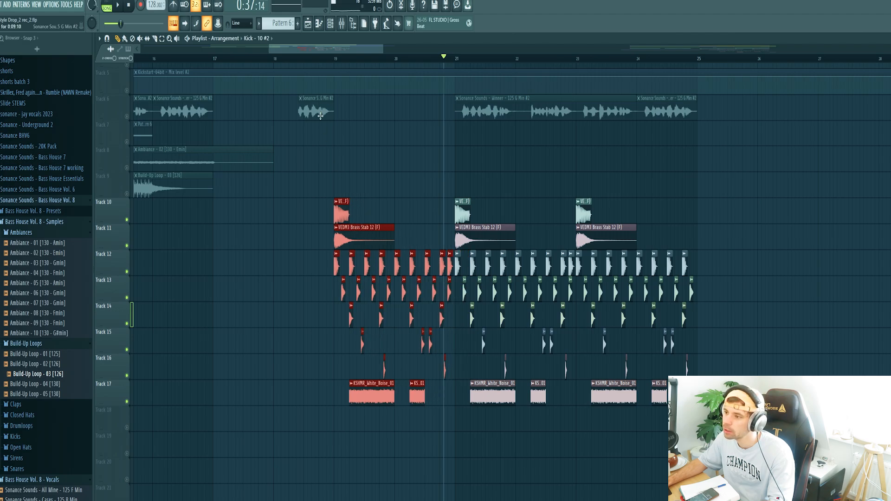
{"action": "scroll", "coordinate": [203, 276], "scroll_direction": "up", "scroll_amount": 3}
{"action": "left_click", "coordinate": [275, 264], "text": "ctrl"}
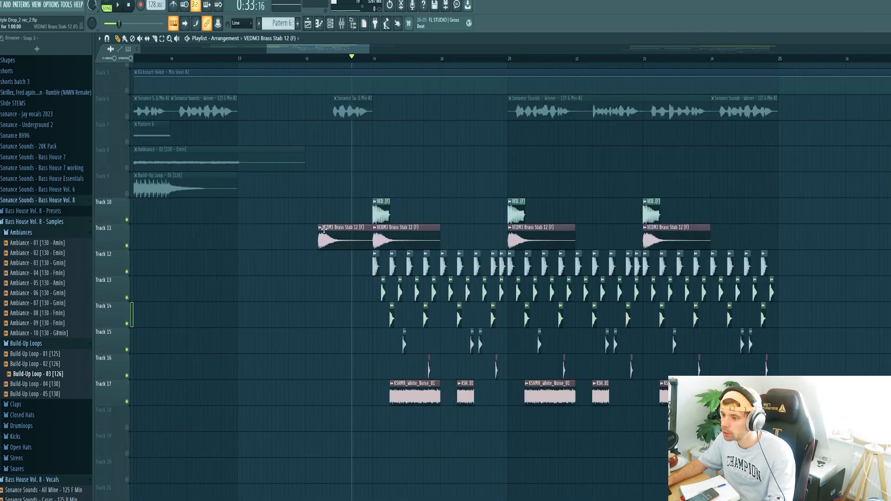
Reverse a unique copy of the VEDM3 Brass Stab 12 clip and place it leading into bars 19, 21 and 23.
{"action": "right_click", "coordinate": [323, 230]}
{"action": "left_click", "coordinate": [348, 294]}
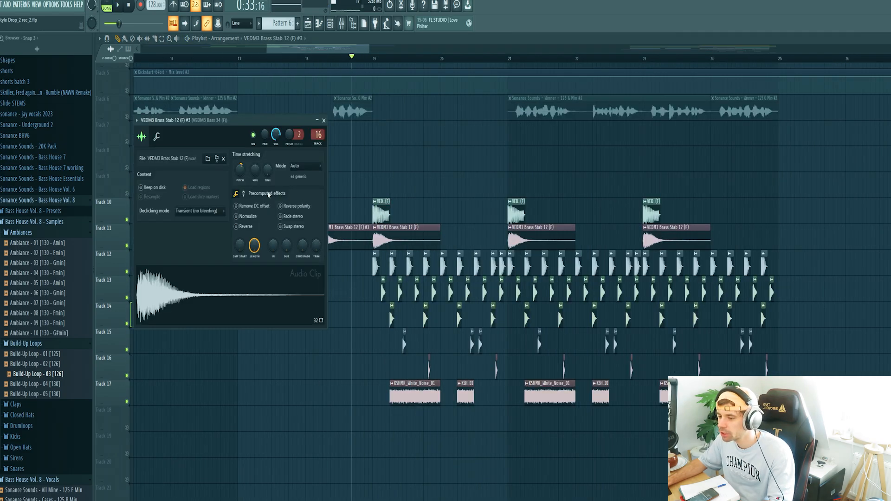
{"action": "left_click", "coordinate": [251, 226]}
{"action": "key", "text": "Escape"}
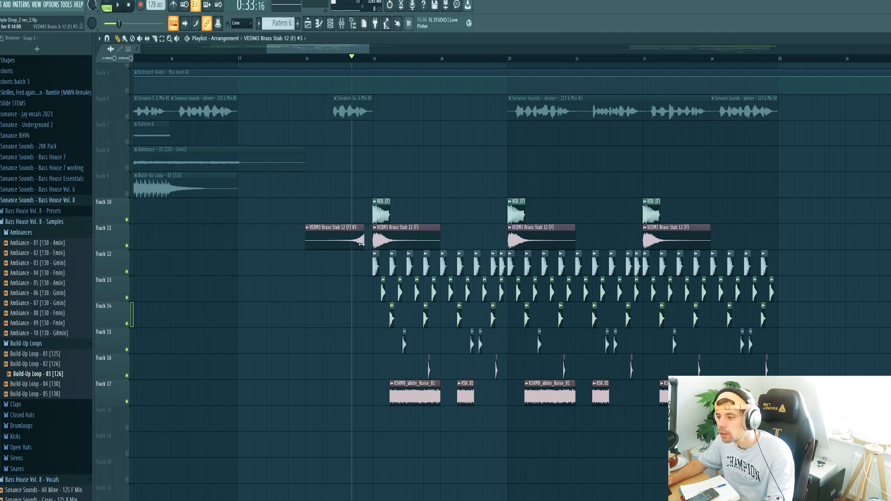
{"action": "scroll", "coordinate": [361, 244], "scroll_direction": "up", "scroll_amount": 3}
{"action": "scroll", "coordinate": [380, 225], "scroll_direction": "down", "scroll_amount": 3}
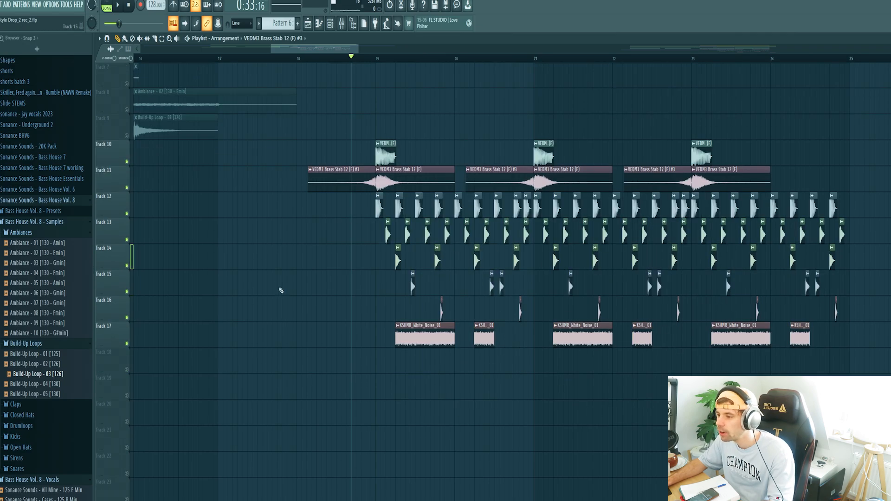
Unmute the Kickstart automation on Track 5 and the Winner vocal on Track 6, and play back the drop.
{"action": "scroll", "coordinate": [281, 292], "scroll_direction": "up", "scroll_amount": 4}
{"action": "scroll", "coordinate": [279, 325], "scroll_direction": "down", "scroll_amount": 2}
{"action": "scroll", "coordinate": [280, 341], "scroll_direction": "up", "scroll_amount": 1}
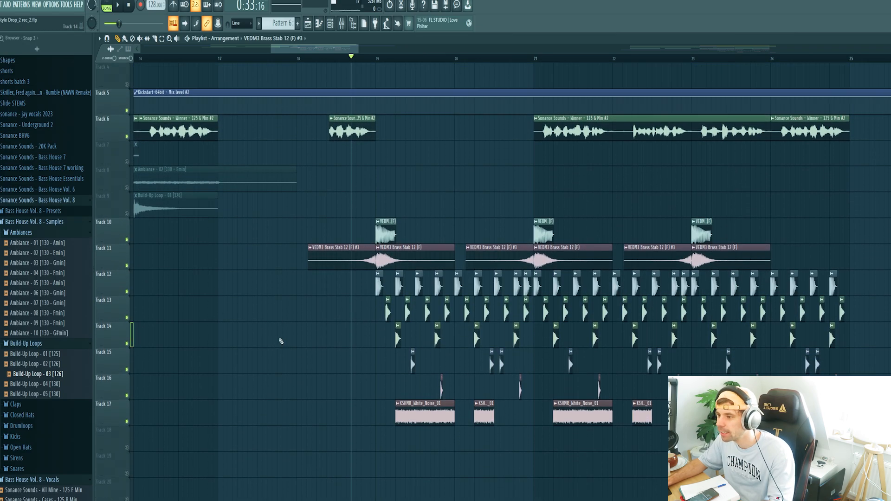
{"action": "key", "text": "space"}
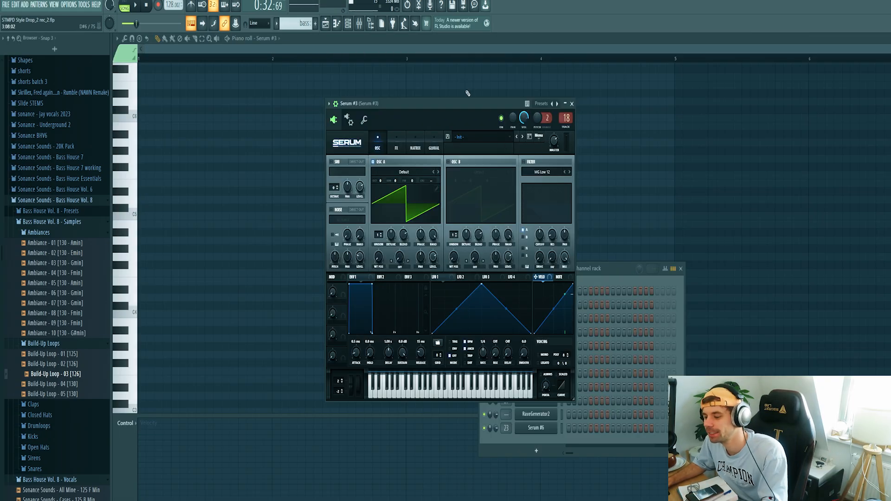
Load a preset from the Sonance Sounds - Bass House Vol. 8 folder into Serum #3.
{"action": "left_click", "coordinate": [467, 139]}
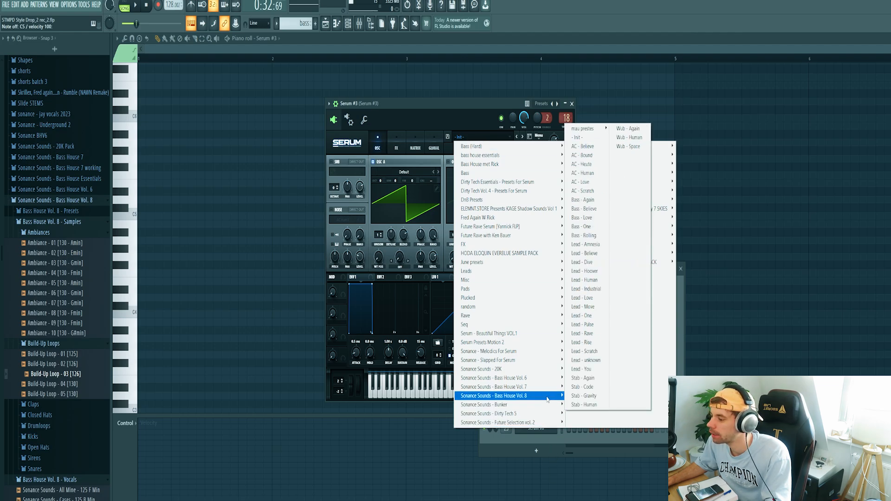
{"action": "left_click", "coordinate": [586, 266]}
{"action": "left_click", "coordinate": [521, 137]}
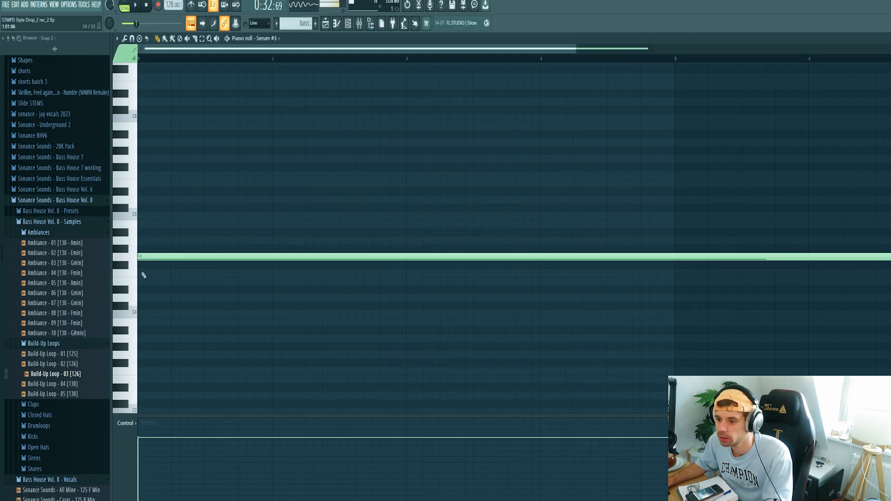
Shorten the long G4 note to about half a beat and repeat it to make four consecutive notes from bar 1.
{"action": "scroll", "coordinate": [662, 264], "scroll_direction": "down", "scroll_amount": 2}
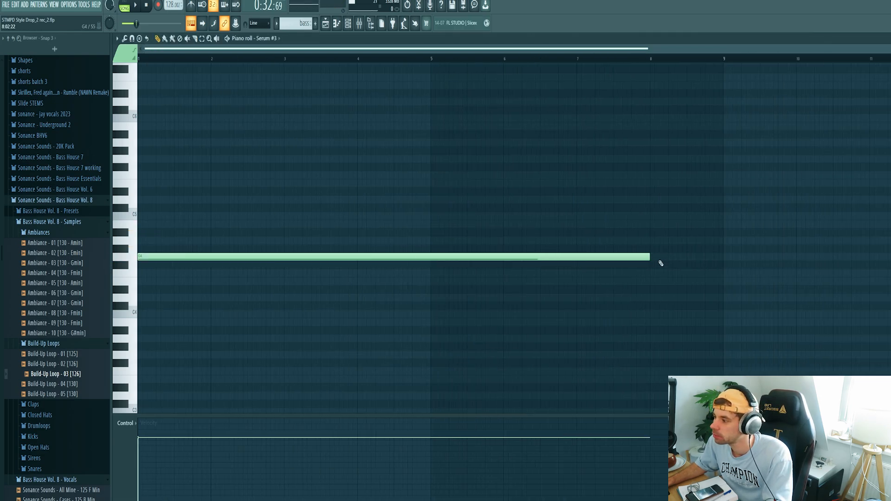
{"action": "left_click_drag", "start_coordinate": [650, 258], "coordinate": [146, 261]}
{"action": "scroll", "coordinate": [139, 279], "scroll_direction": "up", "scroll_amount": 5}
{"action": "left_click_drag", "start_coordinate": [222, 260], "coordinate": [196, 264]}
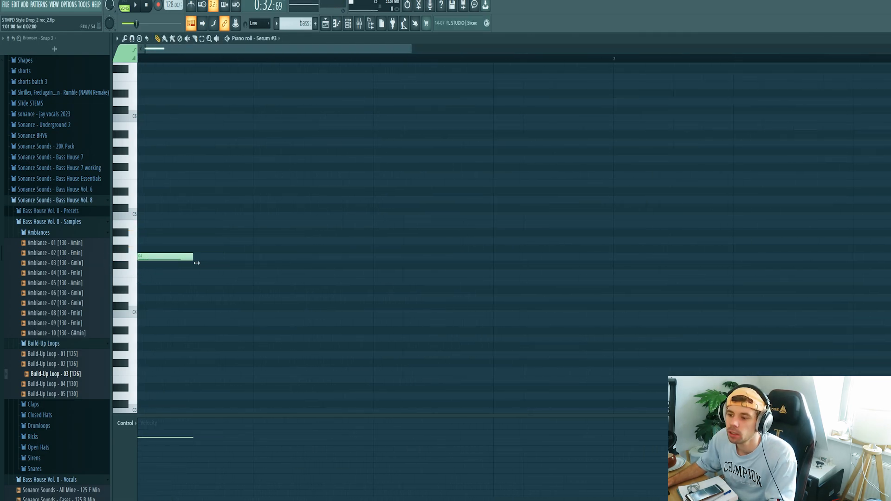
{"action": "left_click", "coordinate": [258, 259]}
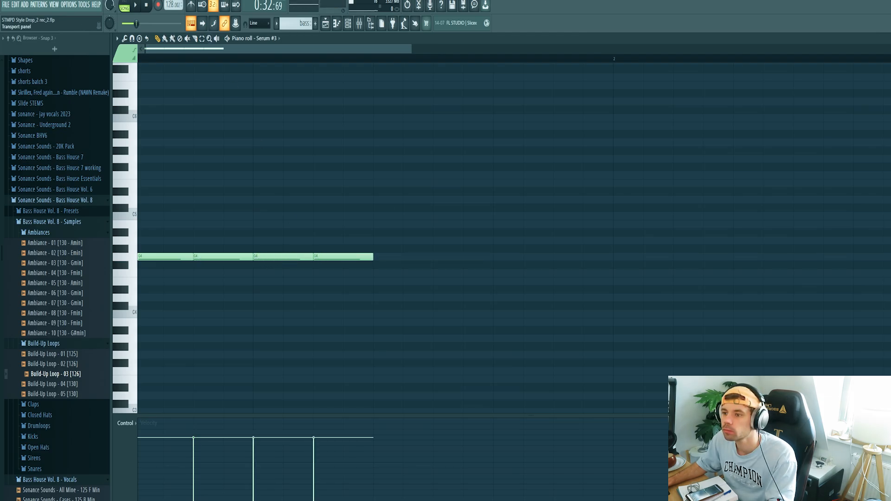
Switch playback to pattern mode and play the four-note bass pattern.
{"action": "left_click", "coordinate": [123, 6]}
{"action": "key", "text": "space"}
{"action": "key", "text": "space"}
Shorten all four G4 notes slightly to leave gaps, and fill bar 1 with a G#4 on beat 3 and two more G4 notes.
{"action": "key", "text": "ctrl+a"}
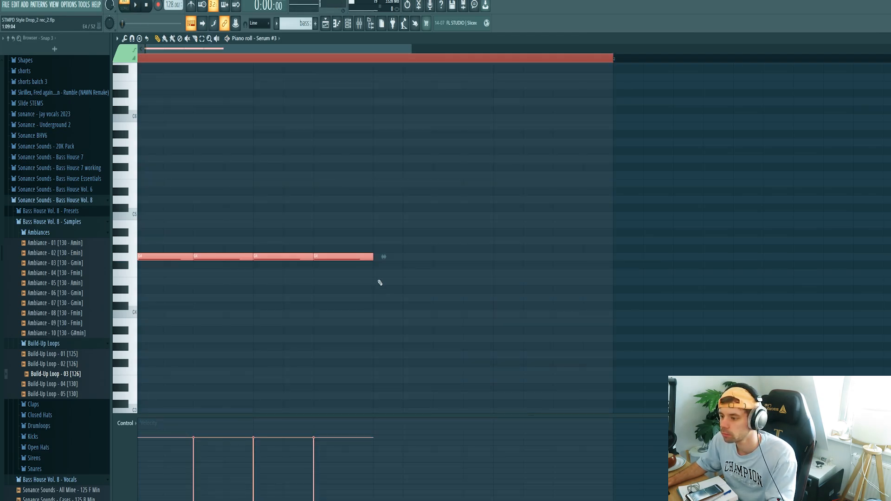
{"action": "left_click_drag", "start_coordinate": [372, 257], "coordinate": [368, 257]}
{"action": "left_click", "coordinate": [365, 287], "text": "ctrl"}
{"action": "key", "text": "space"}
{"action": "key", "text": "space"}
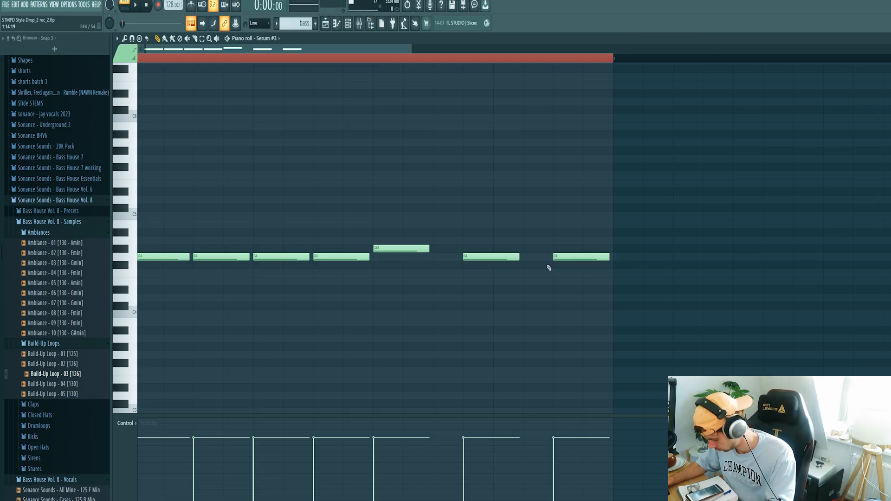
Play the bar 1 bassline and continue it in bar 2 with short G#4, G4, G4 and G#4 notes.
{"action": "key", "text": "space"}
{"action": "scroll", "coordinate": [461, 295], "scroll_direction": "down", "scroll_amount": 2}
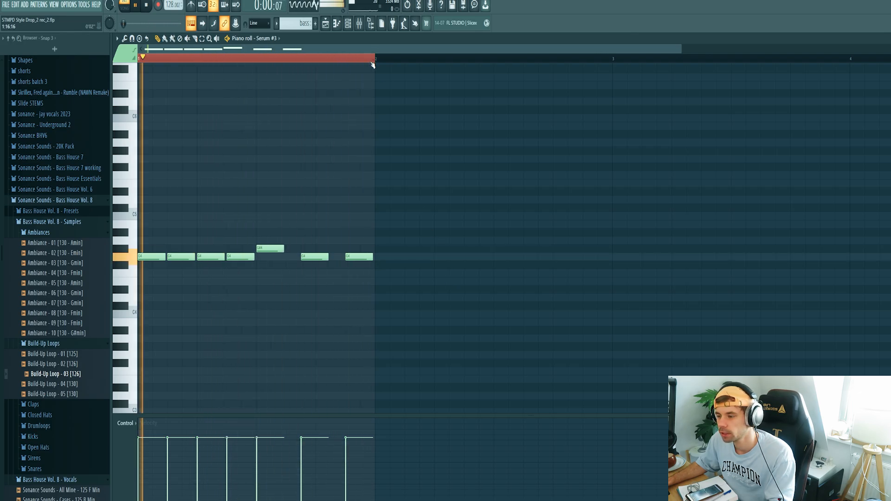
{"action": "key", "text": "space"}
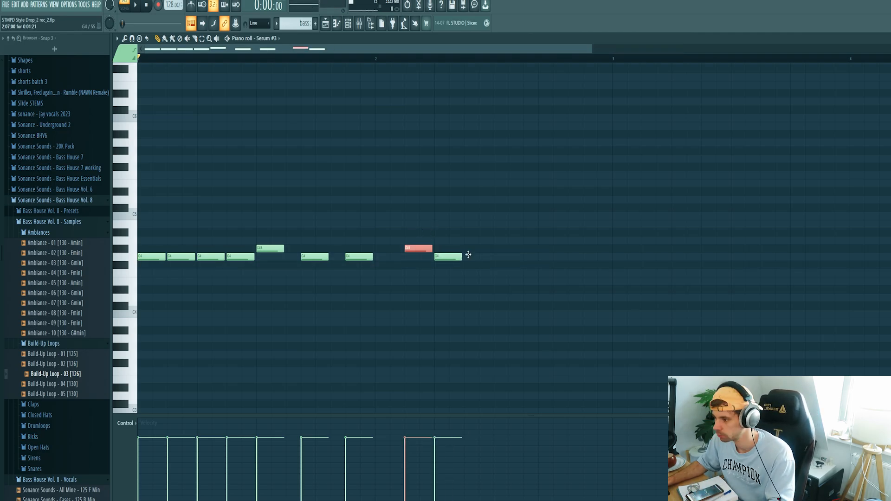
{"action": "key", "text": "space"}
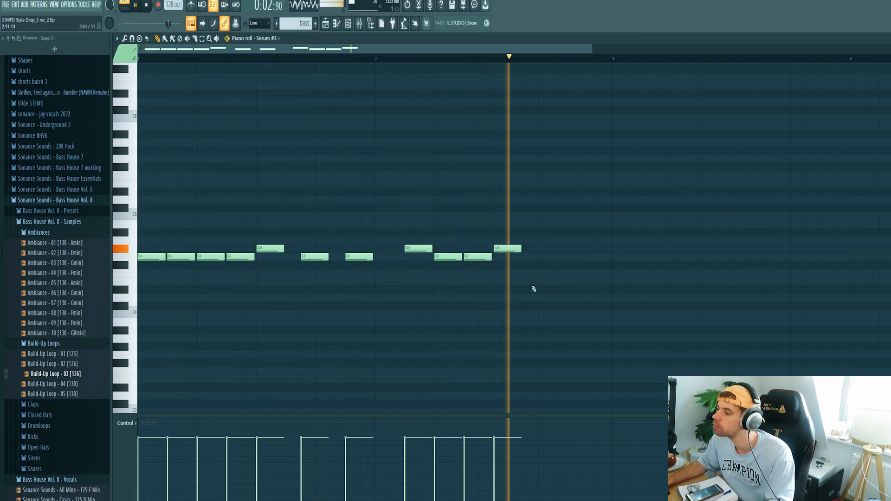
Finish bar 2 of the bassline with two short, spaced F4 notes and play the pattern.
{"action": "key", "text": "space"}
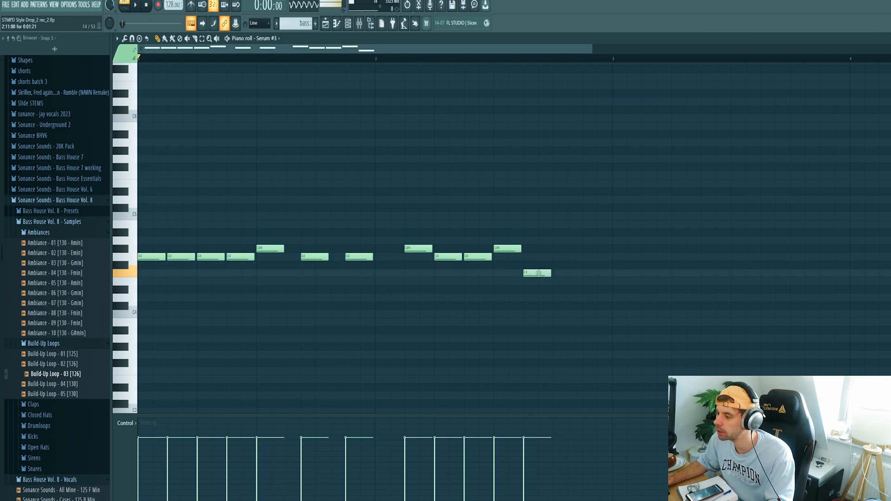
{"action": "left_click_drag", "start_coordinate": [609, 317], "coordinate": [595, 274]}
{"action": "left_click", "coordinate": [547, 266]}
{"action": "right_click", "coordinate": [547, 266]}
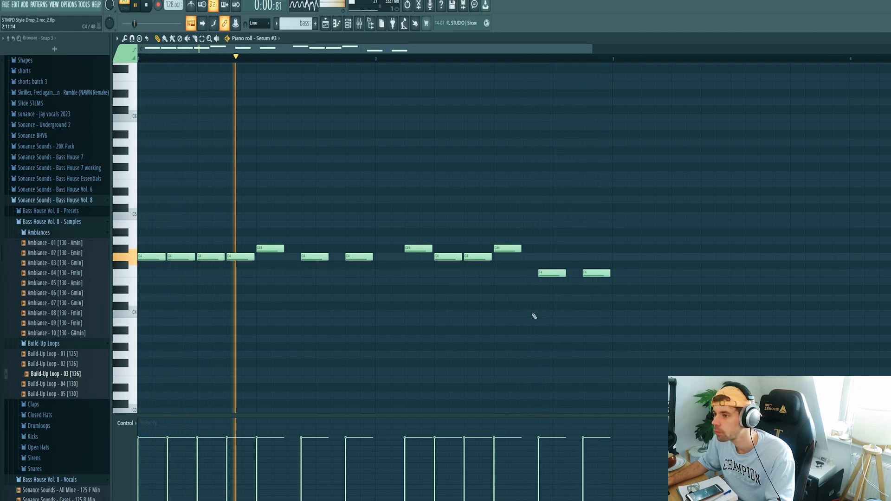
{"action": "key", "text": "space"}
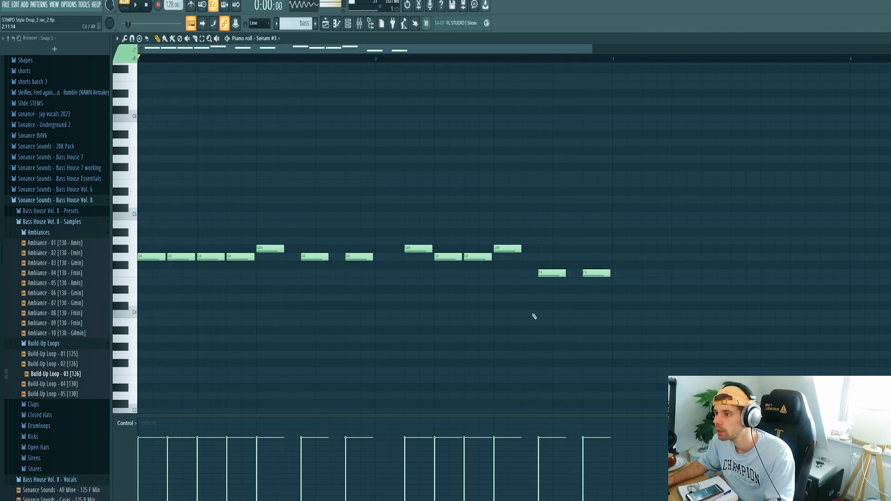
Examine the CamelCrusher, Pro-C 2, Pro-Q 3 and Kickstart effects on the Serum #3 mixer channel while playing the bass.
{"action": "left_click", "coordinate": [361, 27]}
{"action": "left_click", "coordinate": [885, 83]}
{"action": "left_click_drag", "start_coordinate": [403, 120], "coordinate": [502, 119]}
{"action": "key", "text": "space"}
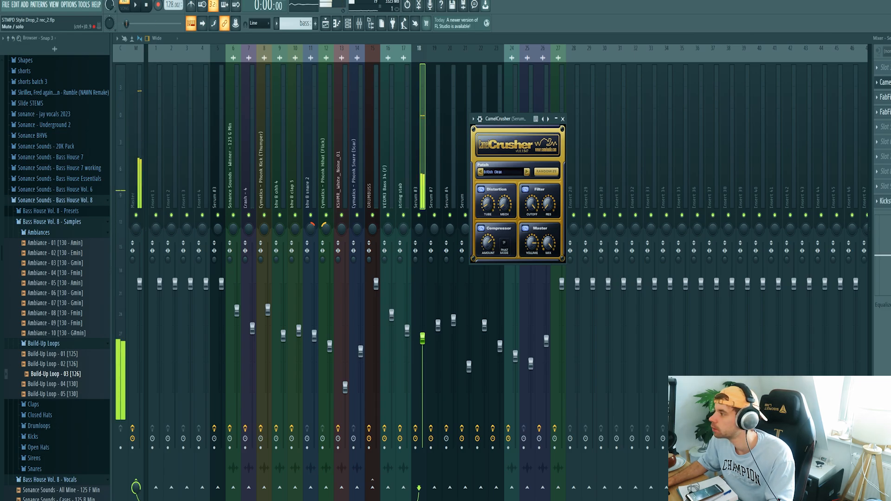
{"action": "left_click_drag", "start_coordinate": [537, 107], "coordinate": [544, 103]}
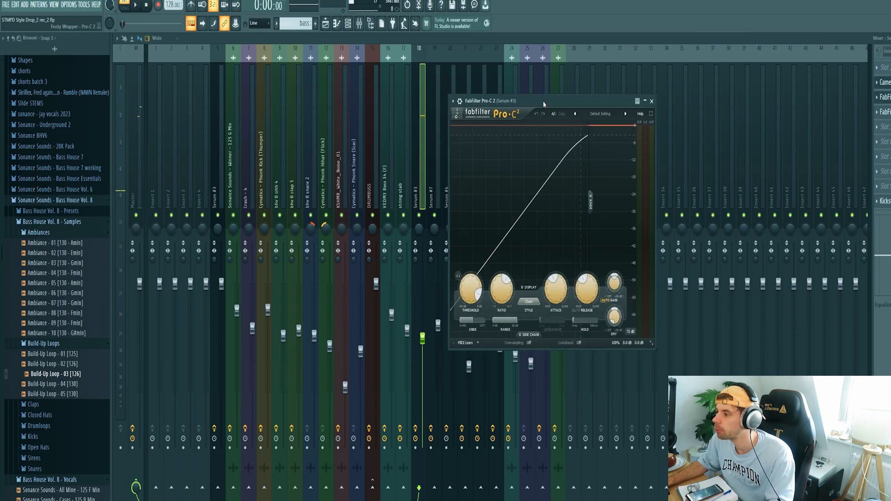
{"action": "key", "text": "space"}
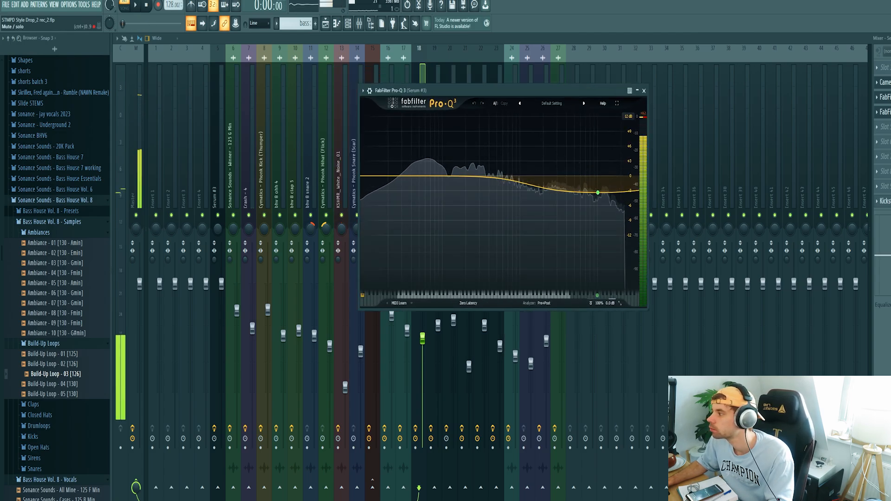
{"action": "left_click_drag", "start_coordinate": [329, 151], "coordinate": [338, 145]}
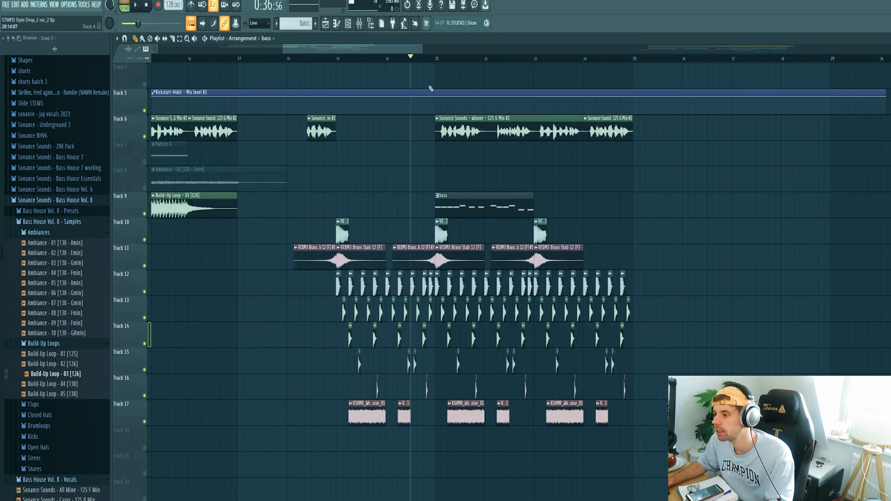
Play the drop from the arrangement, repeat the bass pattern at bar 23 on Track 9 and trim it to one bar.
{"action": "scroll", "coordinate": [484, 145], "scroll_direction": "down", "scroll_amount": 2}
{"action": "scroll", "coordinate": [666, 249], "scroll_direction": "up", "scroll_amount": 2}
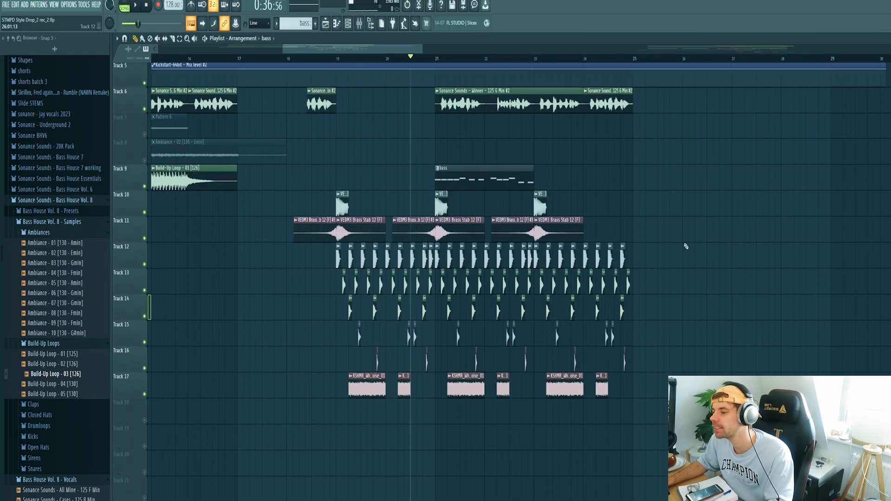
{"action": "key", "text": "space"}
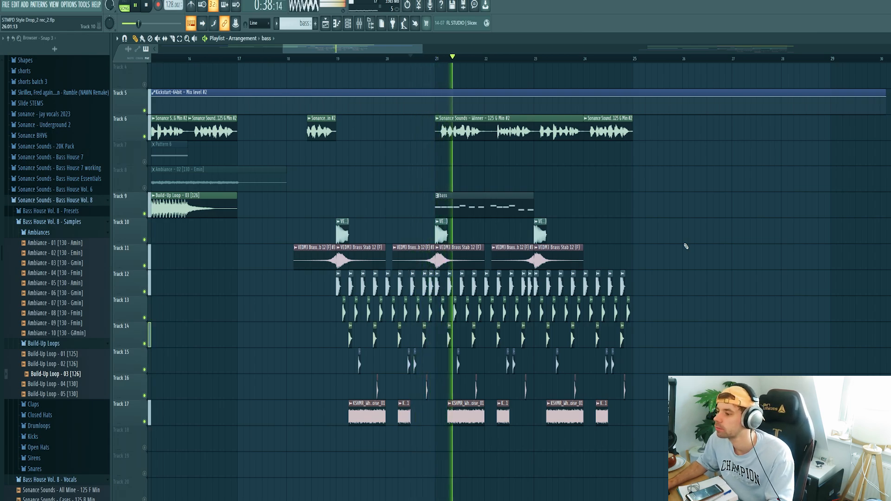
{"action": "left_click", "coordinate": [539, 206]}
{"action": "left_click_drag", "start_coordinate": [631, 205], "coordinate": [583, 207]}
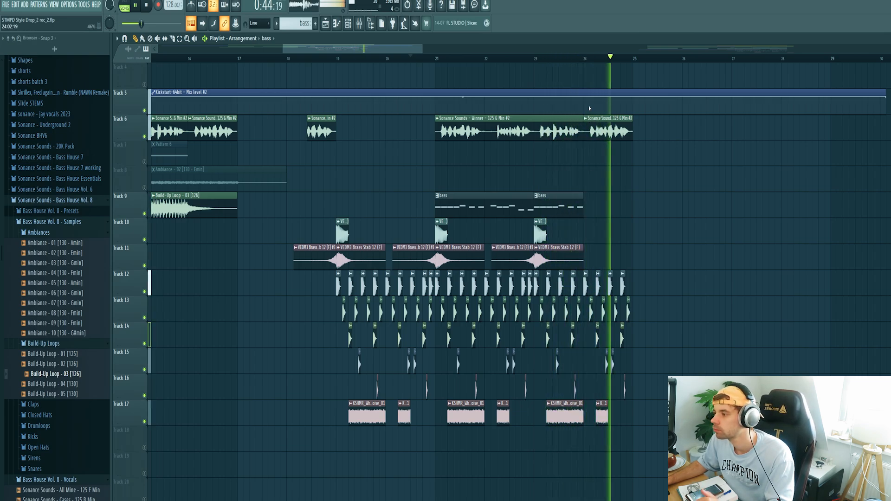
{"action": "key", "text": "space"}
Select bar 24 for the reese fill and load the Reese - Neuro preset from Sonance Sounds - Bass House Vol. 8 into Serum #4.
{"action": "left_click_drag", "start_coordinate": [585, 60], "coordinate": [632, 59]}
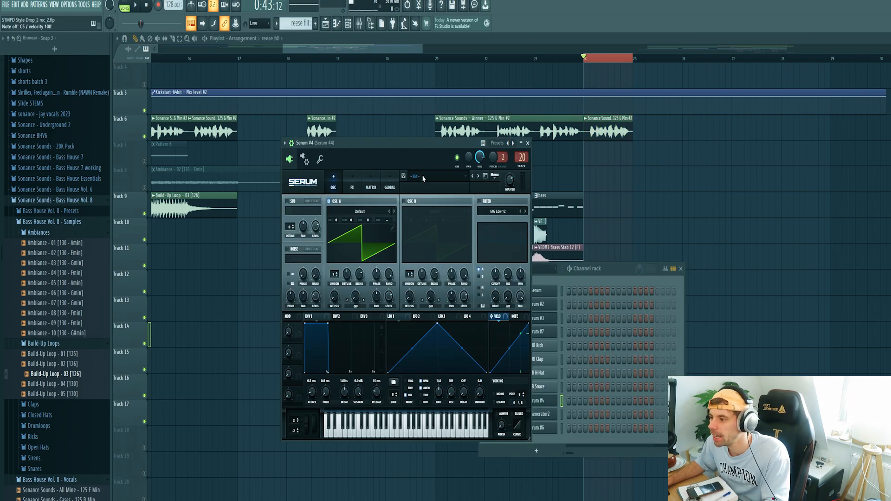
{"action": "left_click", "coordinate": [423, 178]}
{"action": "mouse_move", "coordinate": [464, 435]}
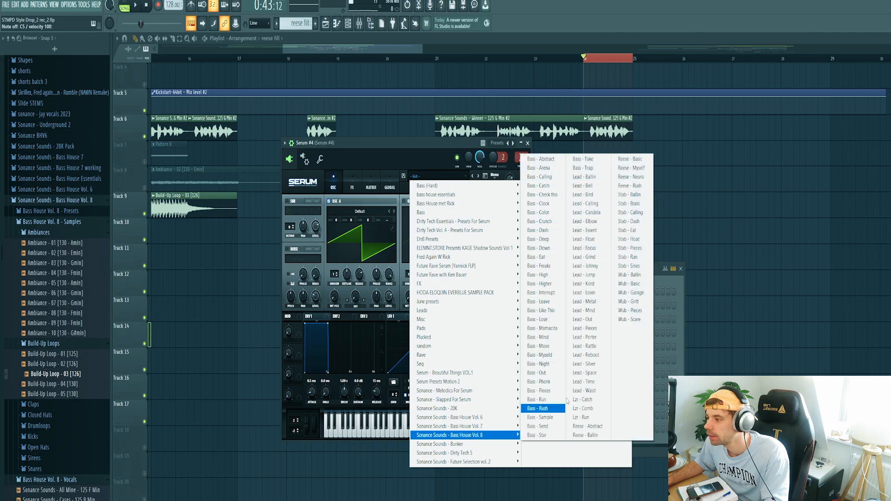
{"action": "left_click", "coordinate": [630, 177]}
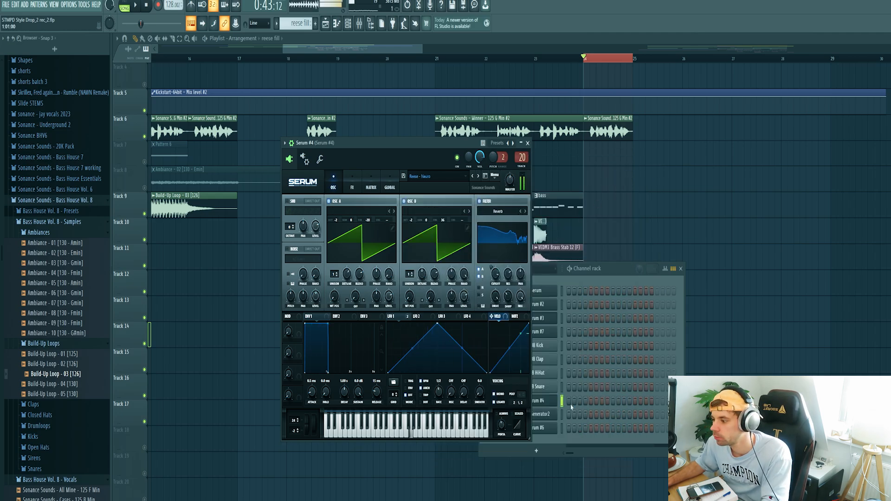
In Serum #4's piano roll, write a one-beat G6 at the start and a G4 just after it that extends to beat 3.
{"action": "right_click", "coordinate": [546, 403]}
{"action": "left_click", "coordinate": [577, 389]}
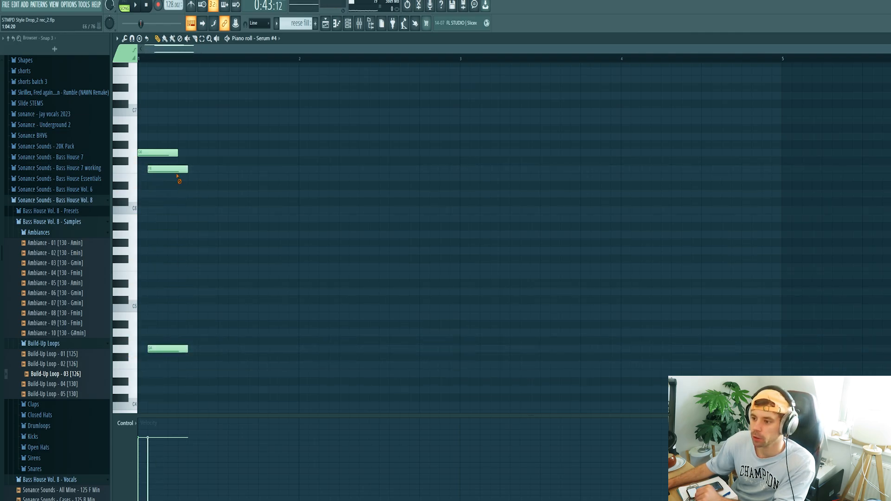
{"action": "left_click", "coordinate": [130, 2]}
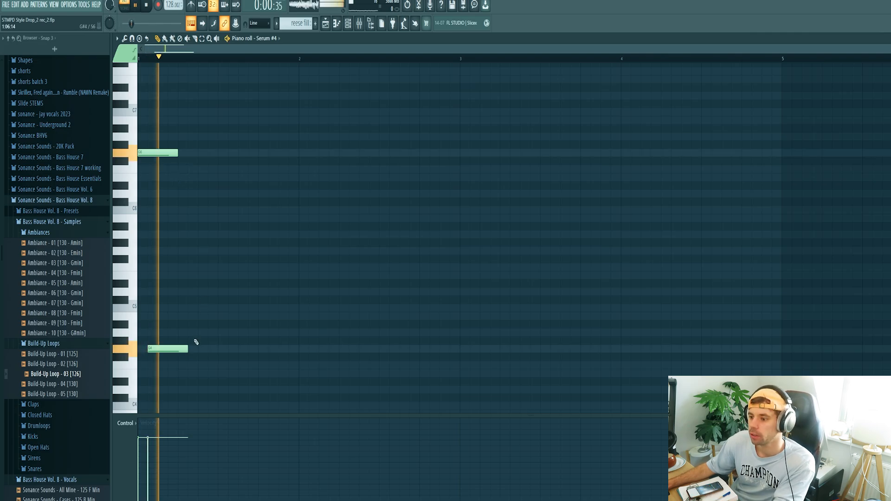
{"action": "left_click_drag", "start_coordinate": [188, 349], "coordinate": [219, 349]}
{"action": "key", "text": "space"}
Add a G#4 across the second half of bar 1 and a G#6 on beat 4, and play the fill.
{"action": "left_click", "coordinate": [236, 340]}
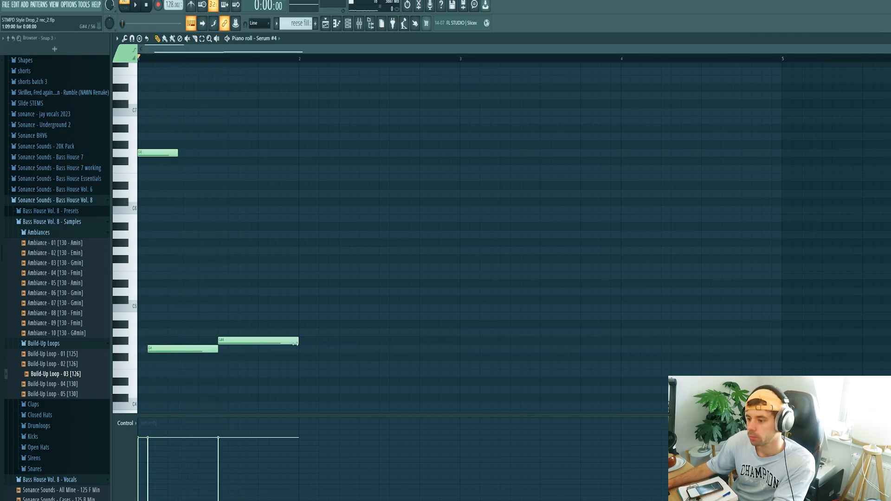
{"action": "left_click_drag", "start_coordinate": [272, 320], "coordinate": [311, 326]}
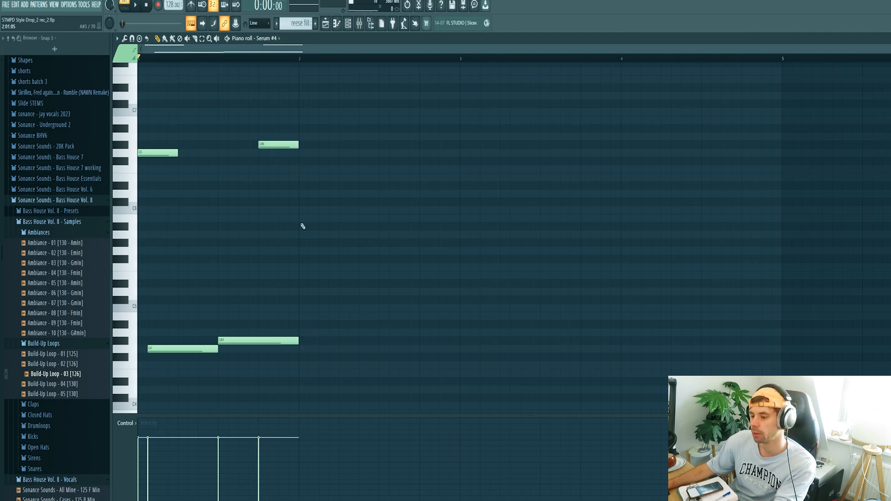
{"action": "key", "text": "space"}
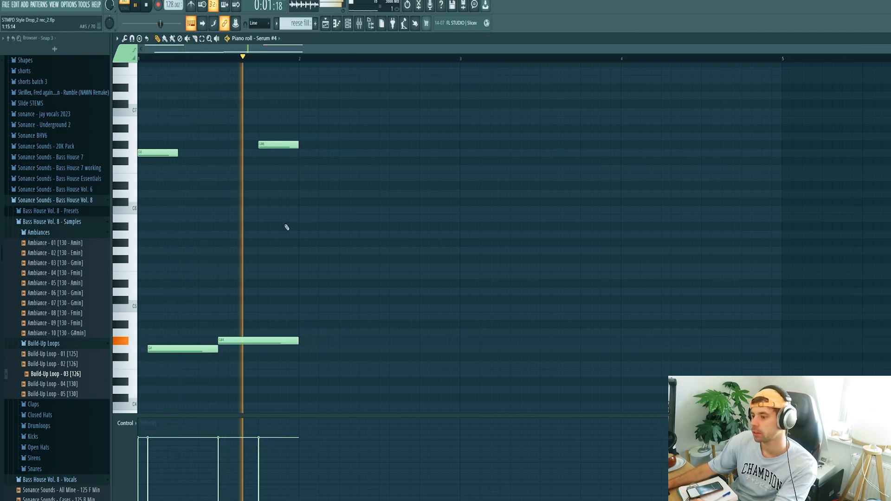
{"action": "key", "text": "space"}
Place the reese fill pattern at bar 24 on Track 9 after the bass clips and play the arrangement from about bar 23.
{"action": "left_click", "coordinate": [328, 27]}
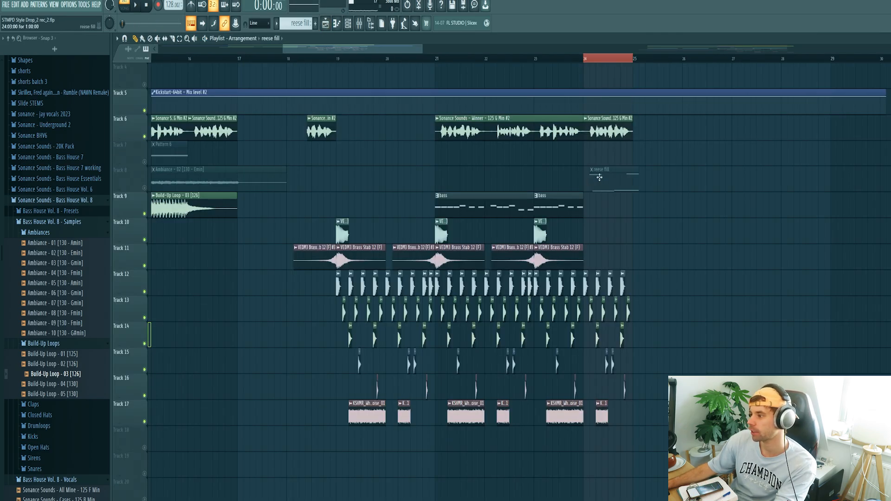
{"action": "left_click", "coordinate": [525, 54]}
{"action": "key", "text": "space"}
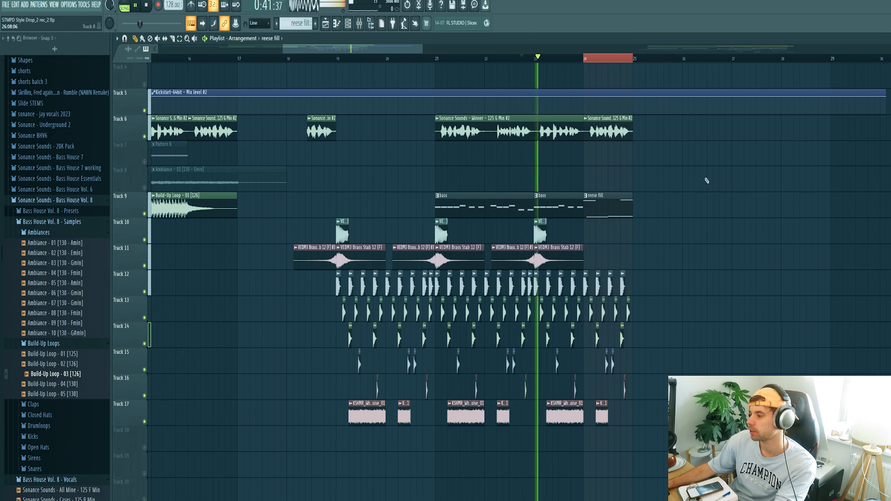
{"action": "scroll", "coordinate": [716, 220], "scroll_direction": "up", "scroll_amount": 2}
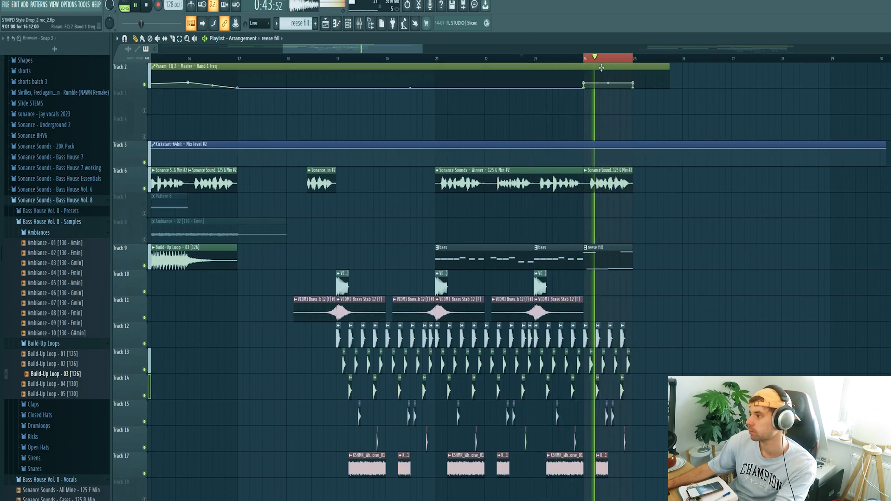
{"action": "left_click", "coordinate": [632, 60]}
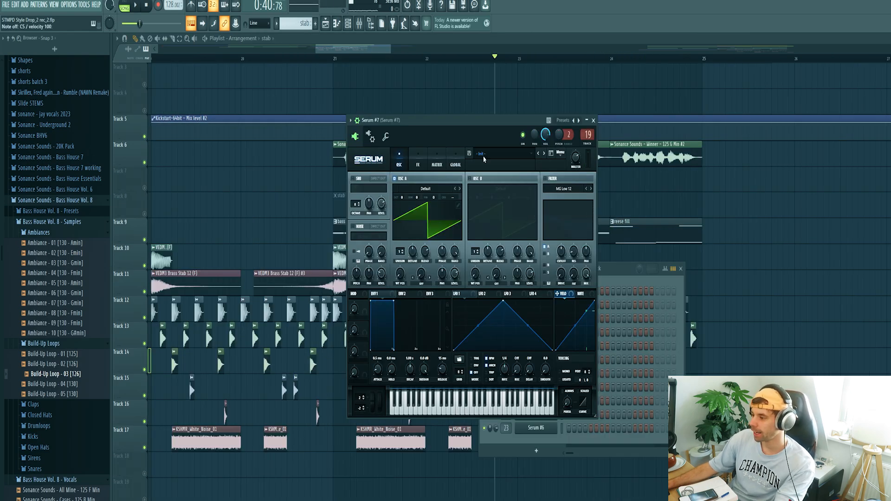
Load the Stab - Calling preset from Sonance Sounds - Bass House Vol. 8 into Serum #7 and close the synth.
{"action": "left_click", "coordinate": [484, 159]}
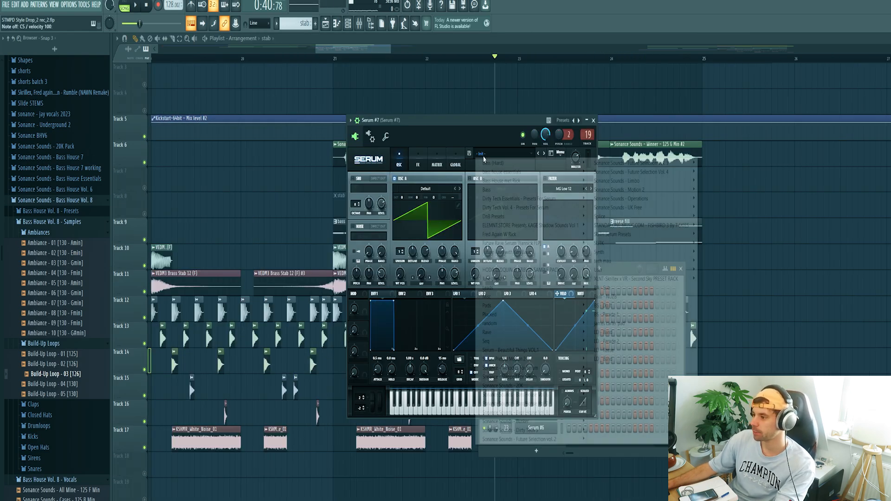
{"action": "mouse_move", "coordinate": [529, 413]}
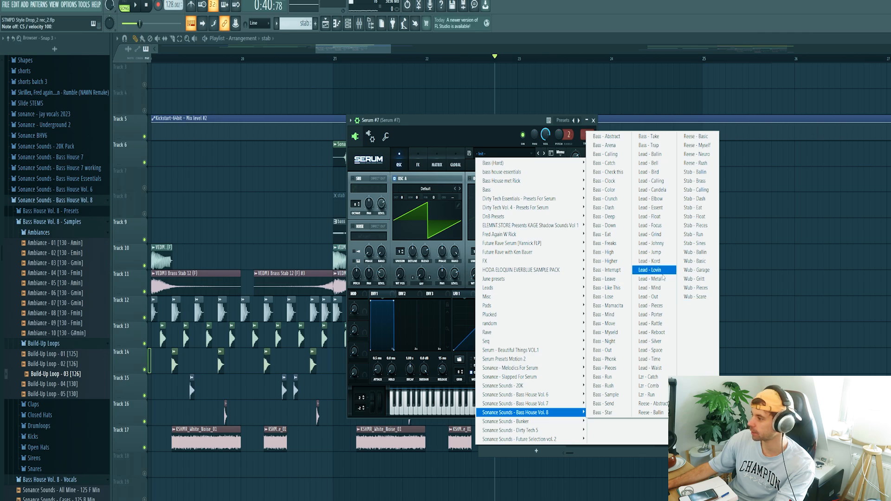
{"action": "left_click", "coordinate": [688, 191]}
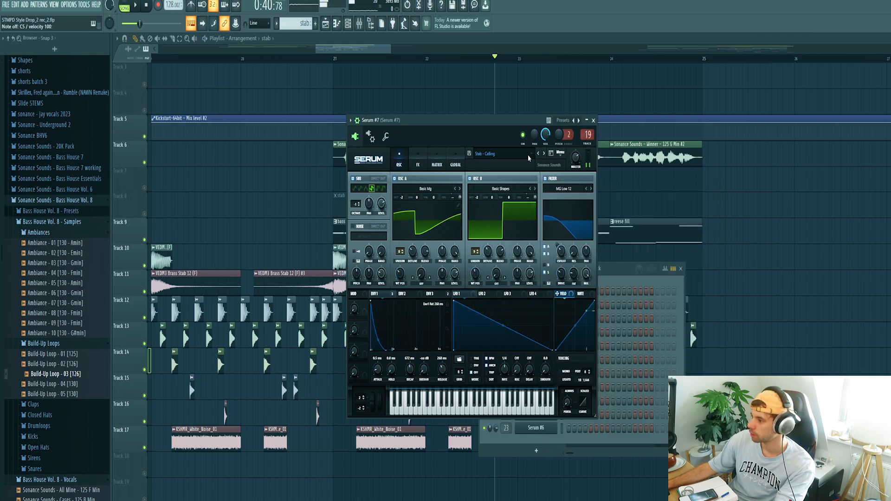
{"action": "left_click", "coordinate": [593, 121]}
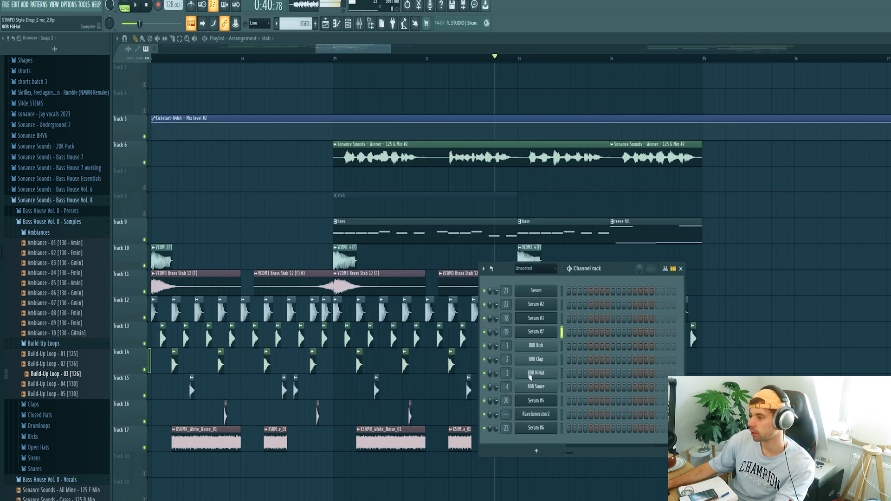
In Serum #7's piano roll, place a half-beat G4 note at the very end of bar 1.
{"action": "right_click", "coordinate": [538, 333]}
{"action": "left_click", "coordinate": [567, 332]}
{"action": "left_click", "coordinate": [297, 252]}
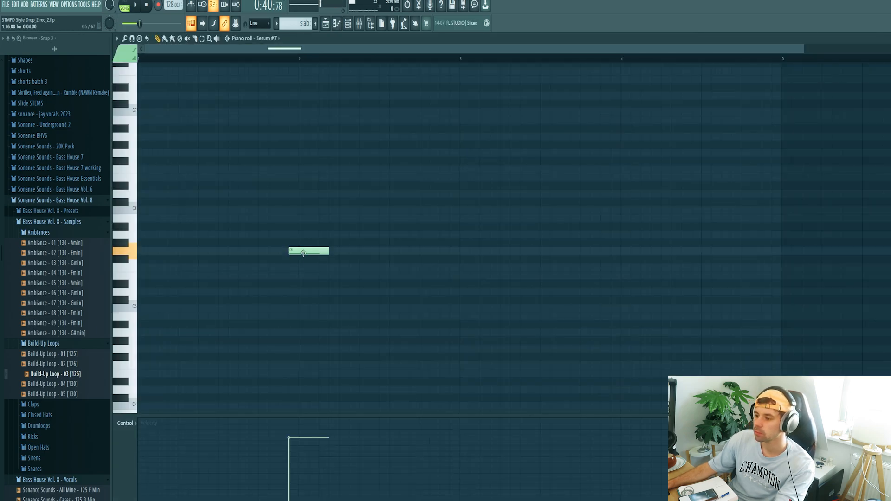
{"action": "left_click_drag", "start_coordinate": [304, 253], "coordinate": [290, 355]}
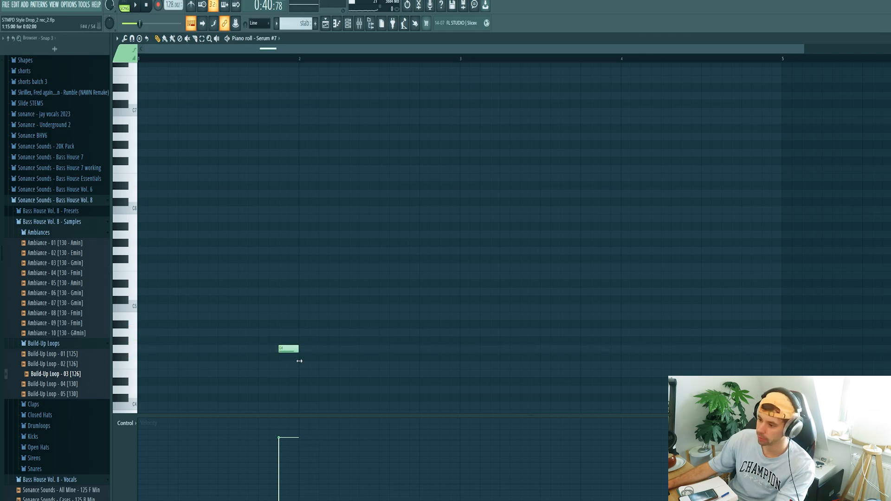
Examine the Pro-Q 3, H-Delay and Kickstart effects on the Serum #7 mixer channel.
{"action": "key", "text": "F9"}
{"action": "left_click", "coordinate": [884, 67]}
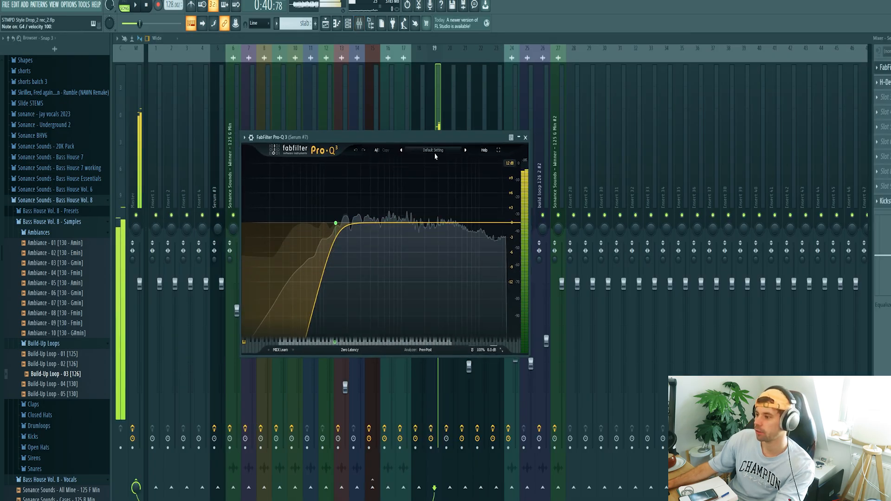
{"action": "left_click", "coordinate": [885, 82]}
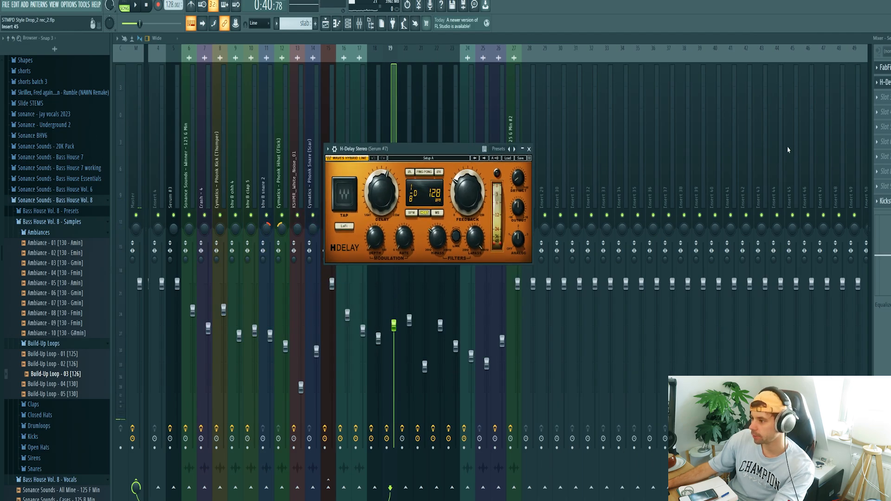
{"action": "left_click", "coordinate": [885, 201]}
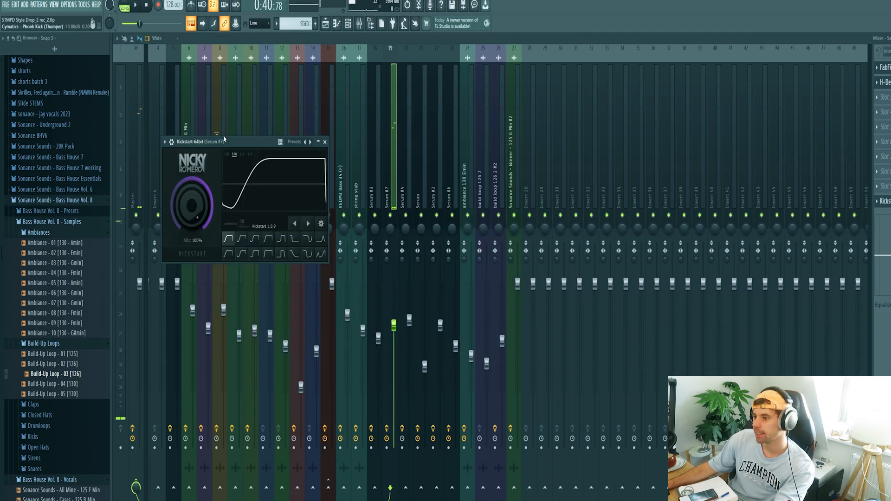
{"action": "left_click_drag", "start_coordinate": [229, 142], "coordinate": [415, 163]}
In the playlist, enable the stab pattern at bar 21 on Track 8 and repeat it at bar 23.
{"action": "left_click", "coordinate": [326, 23]}
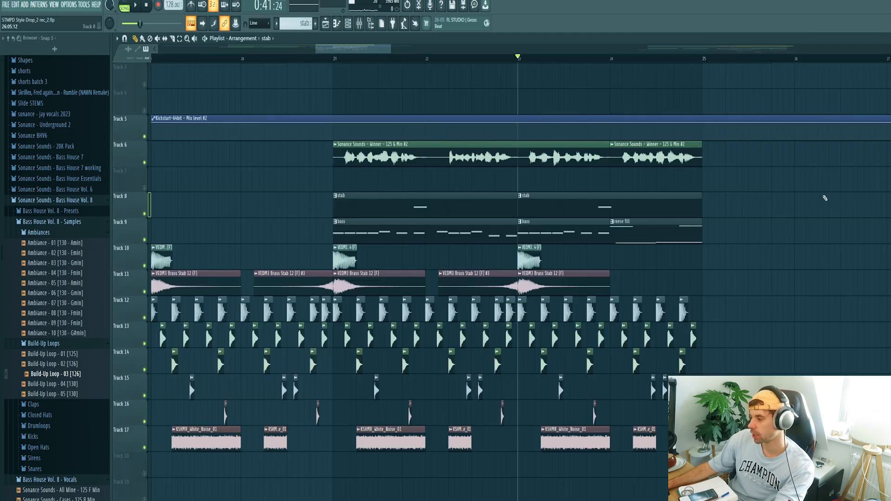
Stop playback and load the Lead - Waist preset from Sonance Sounds - Bass House Vol. 8 into Serum #2.
{"action": "key", "text": "space"}
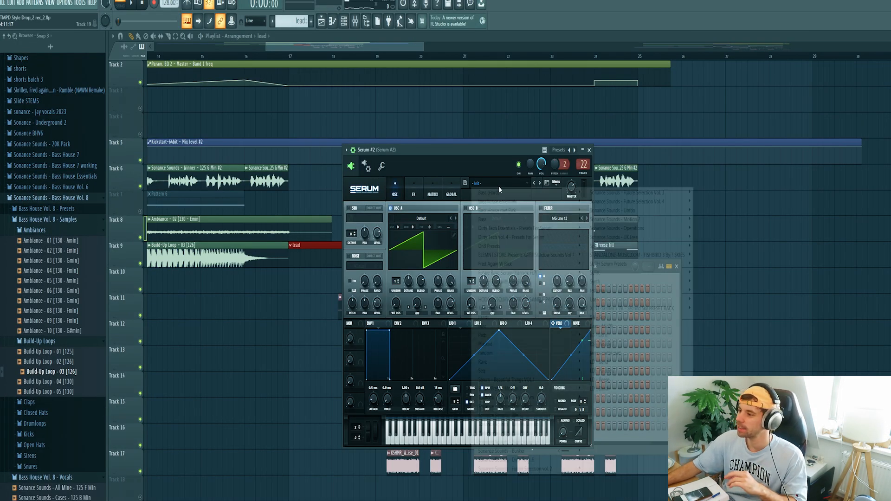
{"action": "left_click", "coordinate": [499, 184]}
{"action": "mouse_move", "coordinate": [533, 442]}
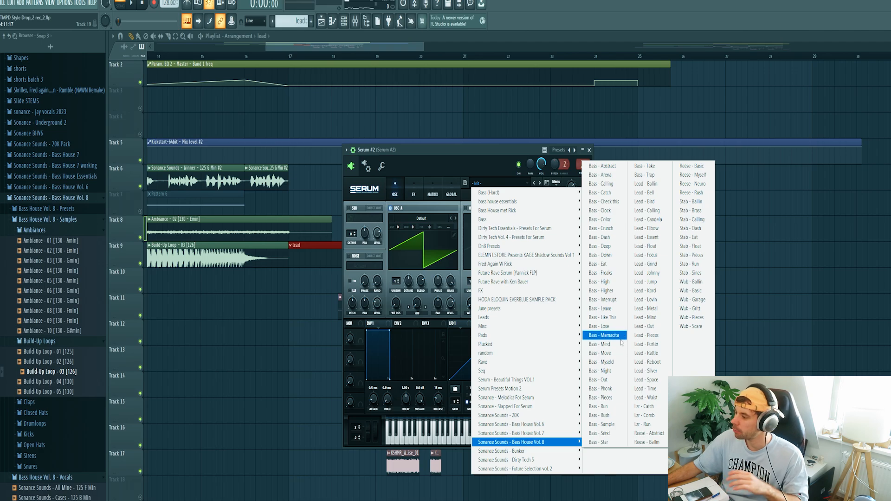
{"action": "left_click", "coordinate": [639, 301]}
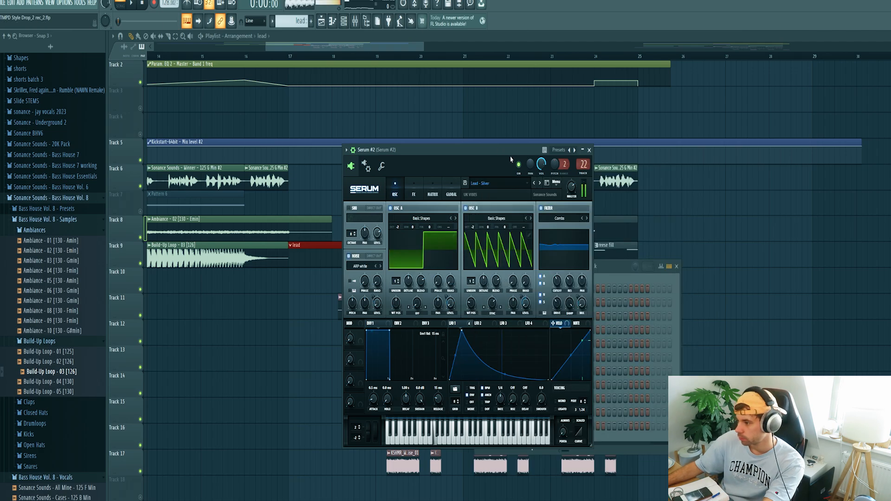
{"action": "left_click", "coordinate": [542, 184]}
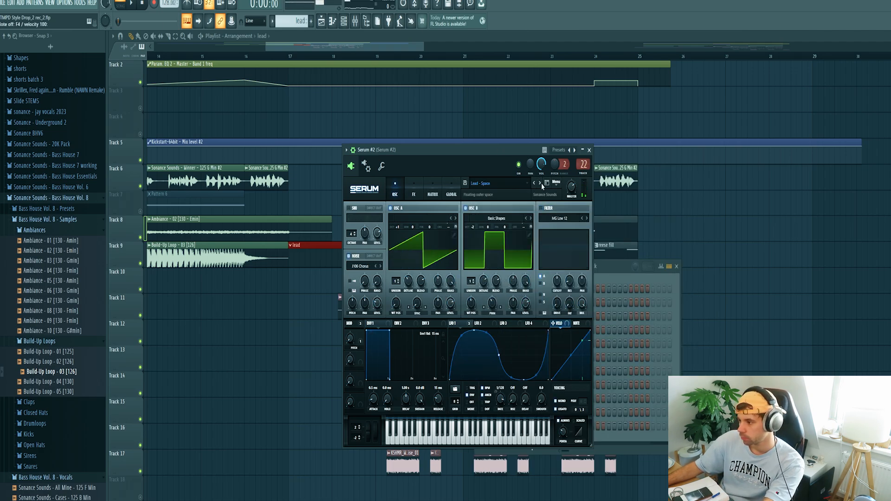
{"action": "left_click", "coordinate": [542, 183]}
{"action": "left_click", "coordinate": [541, 183]}
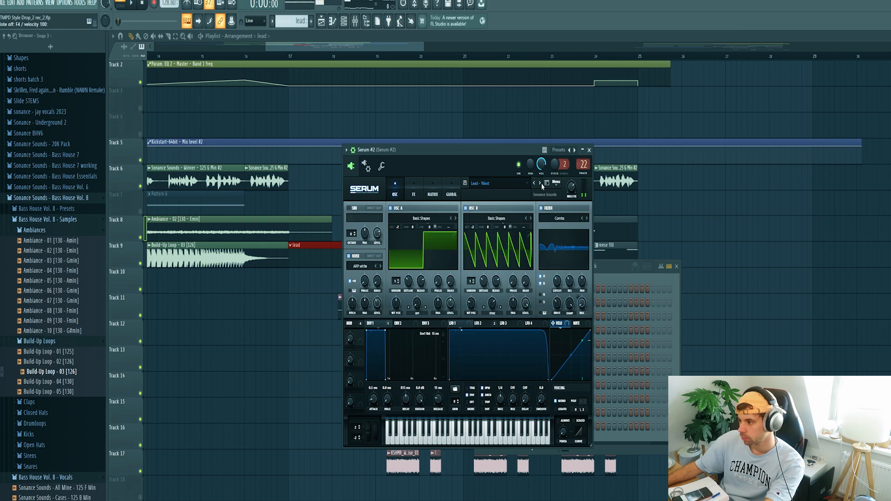
In Serum #2's piano roll for the lead pattern, raise the second G4 note one octave to G5 and play the melody.
{"action": "left_click", "coordinate": [610, 271]}
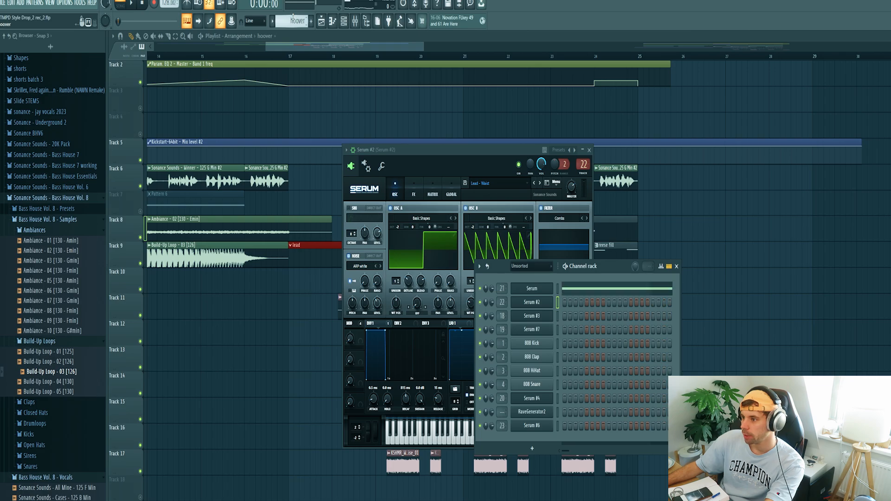
{"action": "scroll", "coordinate": [293, 18], "scroll_direction": "down", "scroll_amount": 1}
{"action": "scroll", "coordinate": [293, 19], "scroll_direction": "up", "scroll_amount": 2}
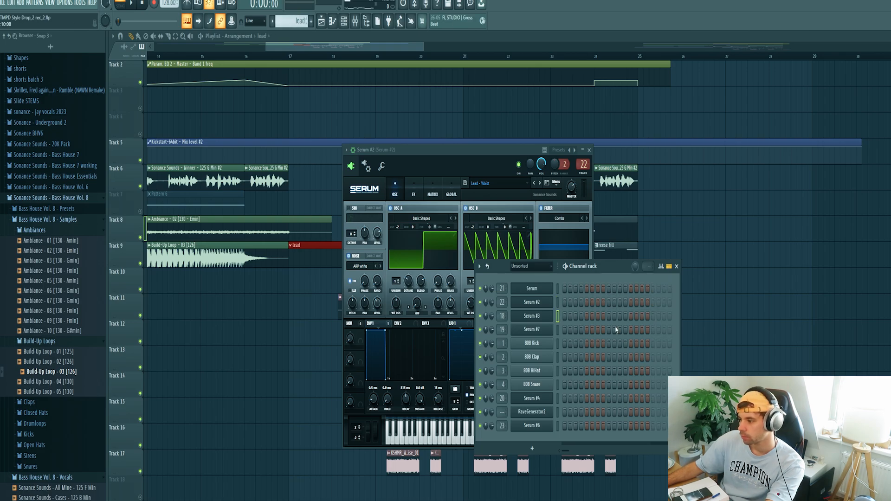
{"action": "left_click", "coordinate": [569, 303]}
{"action": "key", "text": "space"}
{"action": "key", "text": "space"}
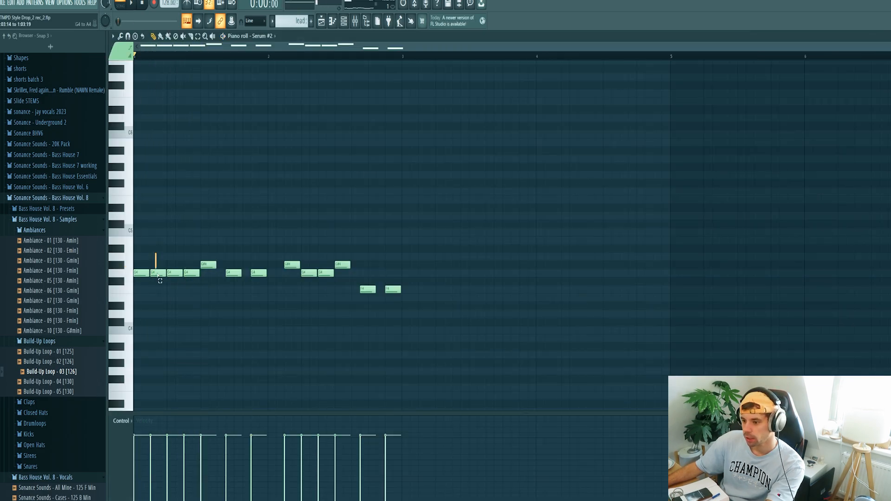
{"action": "left_click", "coordinate": [160, 273]}
{"action": "key", "text": "ctrl+Up"}
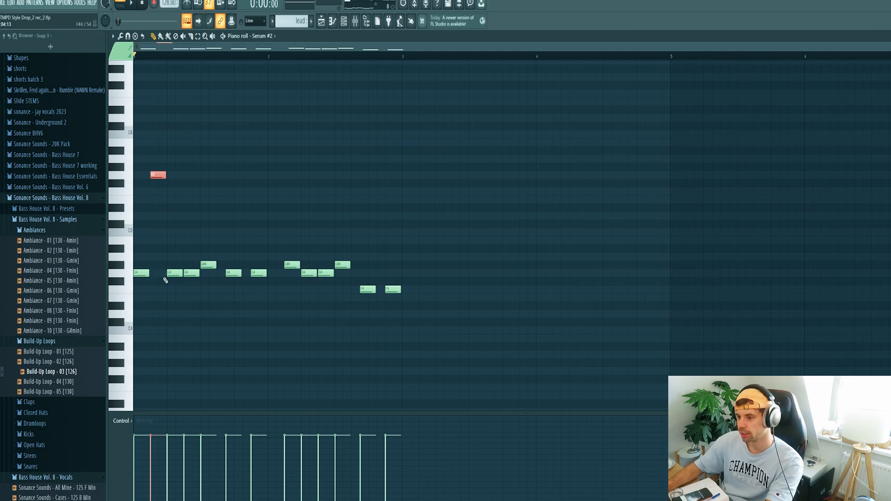
{"action": "key", "text": "space"}
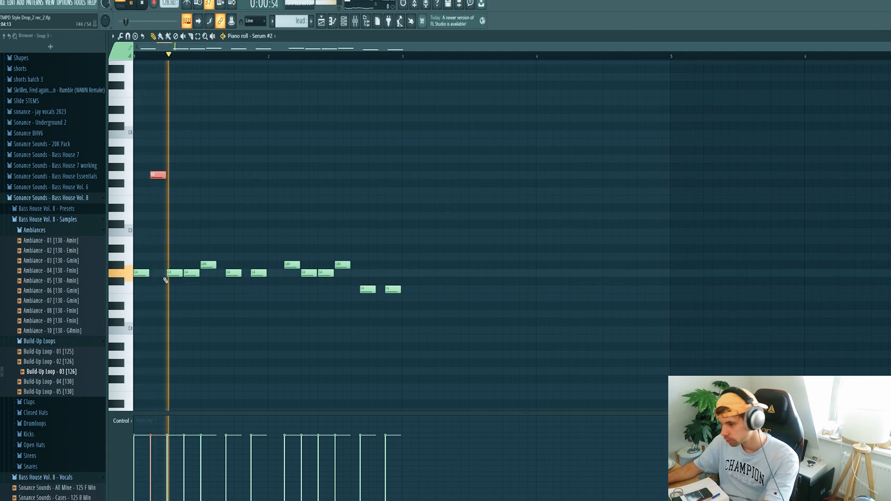
{"action": "left_click", "coordinate": [283, 332], "text": "ctrl"}
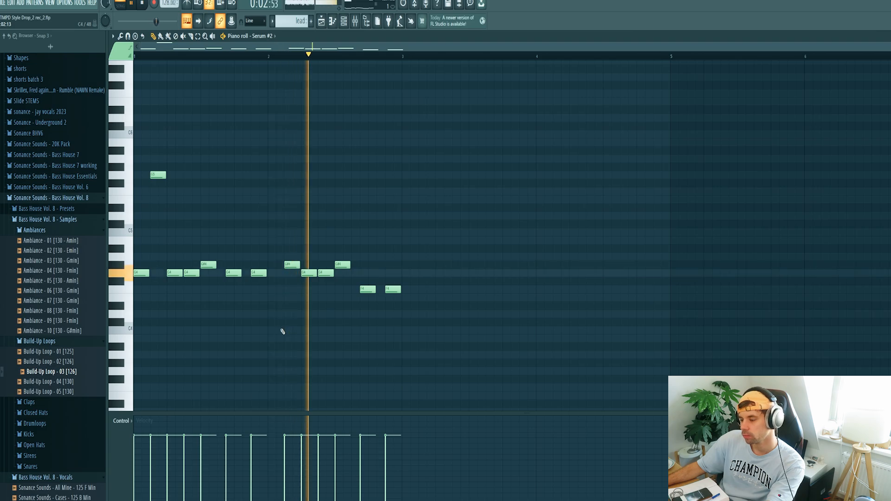
{"action": "key", "text": "space"}
In the playlist, enable the lead pattern on Track 9 from bar 17 to bar 19 and play it from mid-bar 16.
{"action": "left_click", "coordinate": [323, 25]}
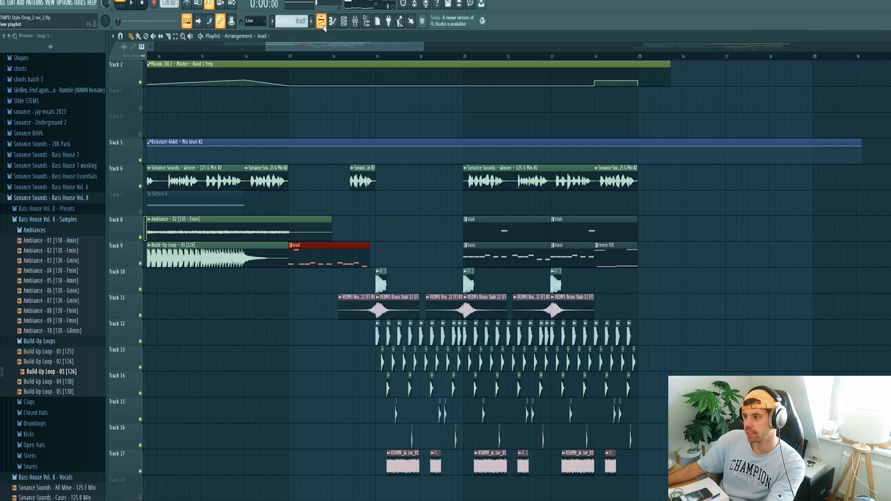
{"action": "right_click", "coordinate": [297, 255]}
{"action": "left_click", "coordinate": [296, 255]}
{"action": "left_click_drag", "start_coordinate": [312, 254], "coordinate": [306, 254]}
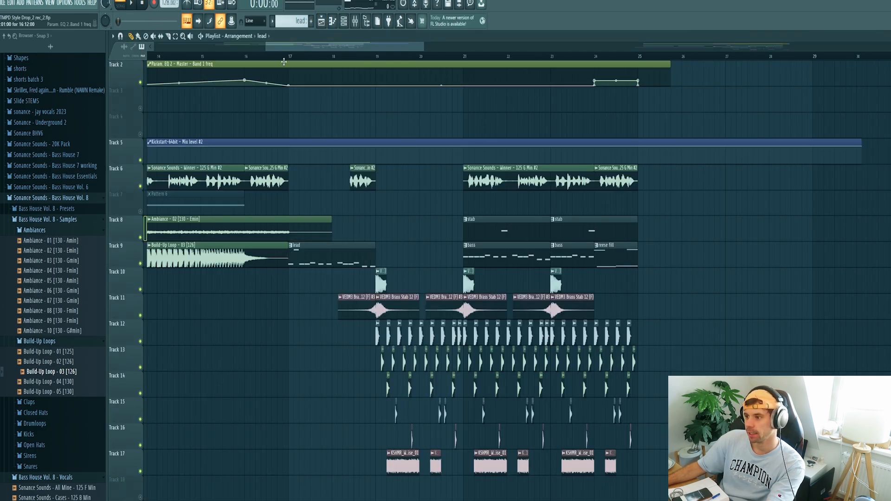
{"action": "left_click", "coordinate": [267, 56]}
{"action": "scroll", "coordinate": [274, 215], "scroll_direction": "up", "scroll_amount": 2, "text": "ctrl"}
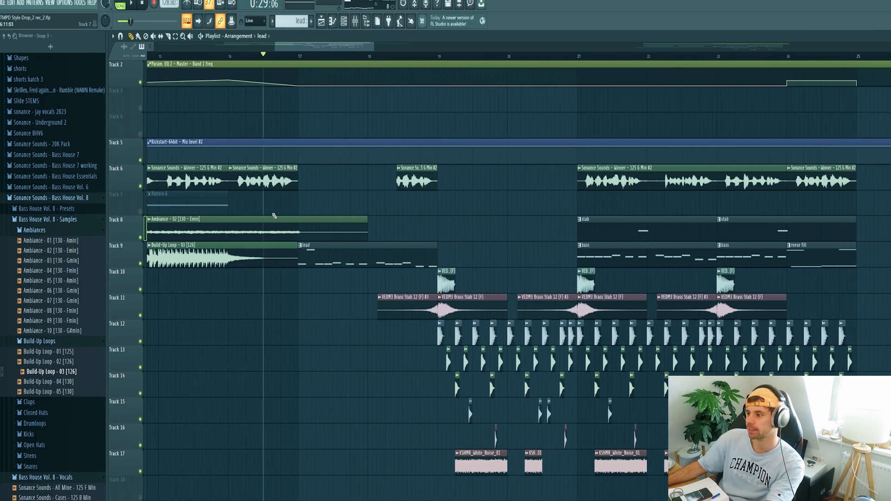
{"action": "key", "text": "space"}
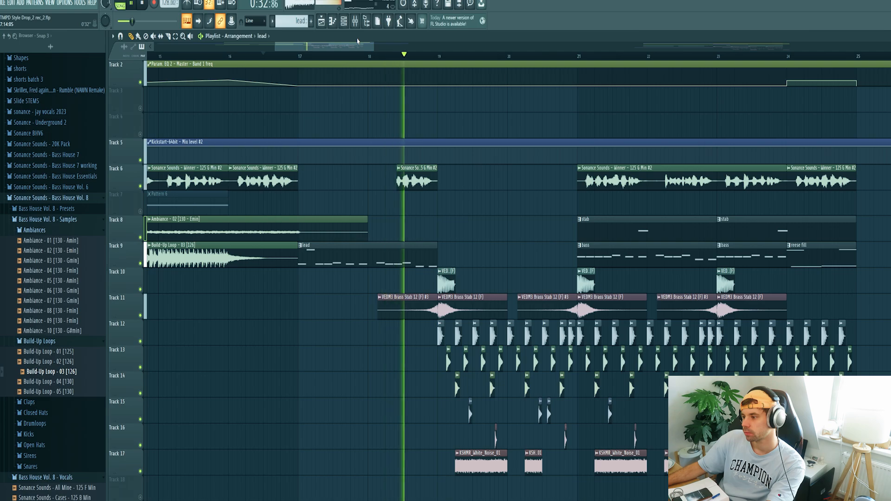
{"action": "key", "text": "space"}
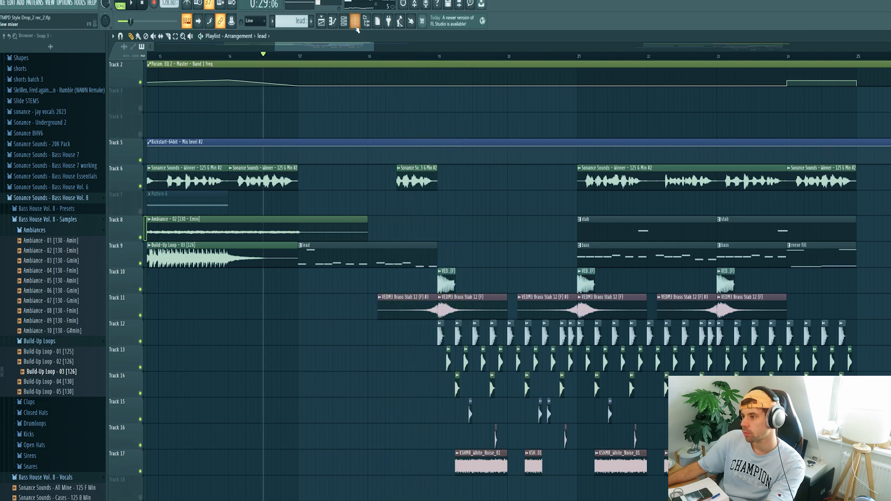
Open Endless Smile on the Serum #2 mixer channel and audition its Intensity control during playback.
{"action": "key", "text": "F9"}
{"action": "left_click_drag", "start_coordinate": [304, 126], "coordinate": [471, 129]}
{"action": "key", "text": "space"}
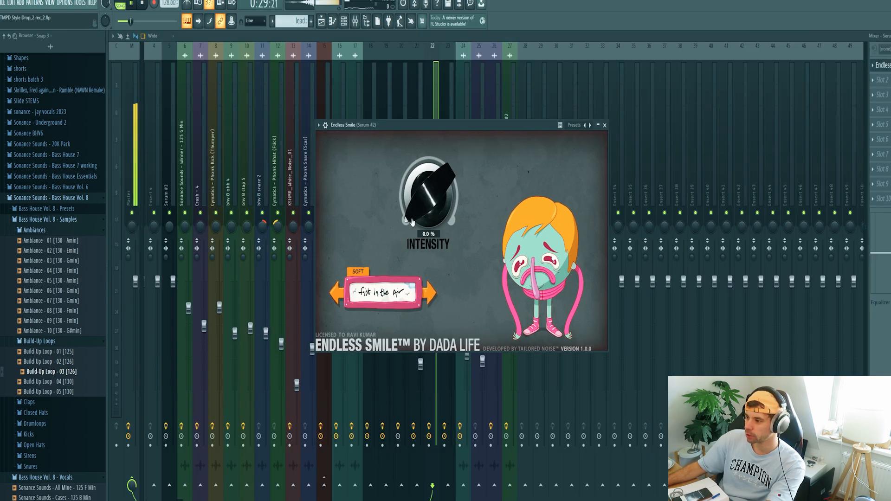
{"action": "mouse_move", "coordinate": [415, 210]}
{"action": "left_mouse_down"}
{"action": "mouse_move", "coordinate": [408, 130]}
{"action": "mouse_move", "coordinate": [413, 225]}
{"action": "left_mouse_up"}
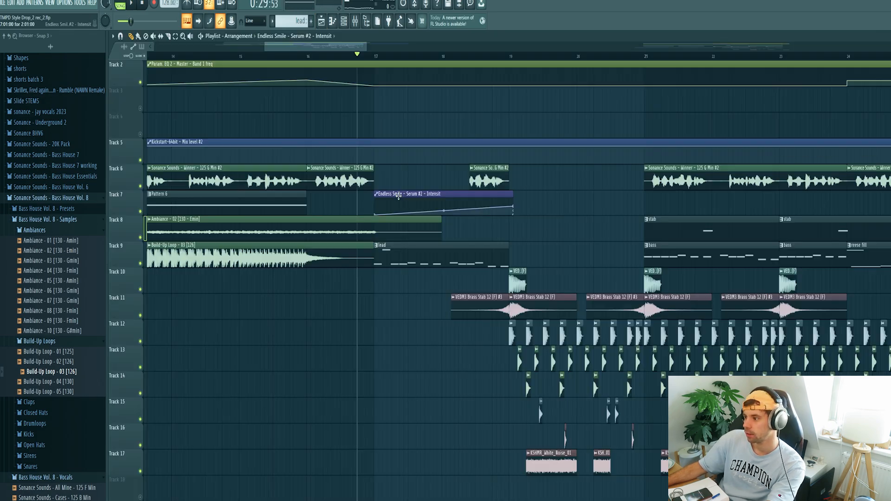
Listen to the lead section from bar 17 into the drop with the Endless Smile Intensity automation on Track 7.
{"action": "key", "text": "space"}
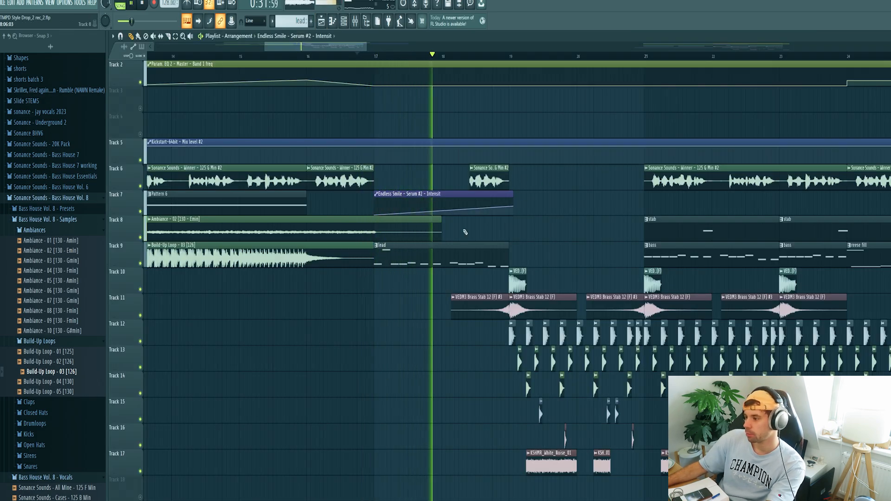
{"action": "scroll", "coordinate": [471, 188], "scroll_direction": "up", "scroll_amount": 3}
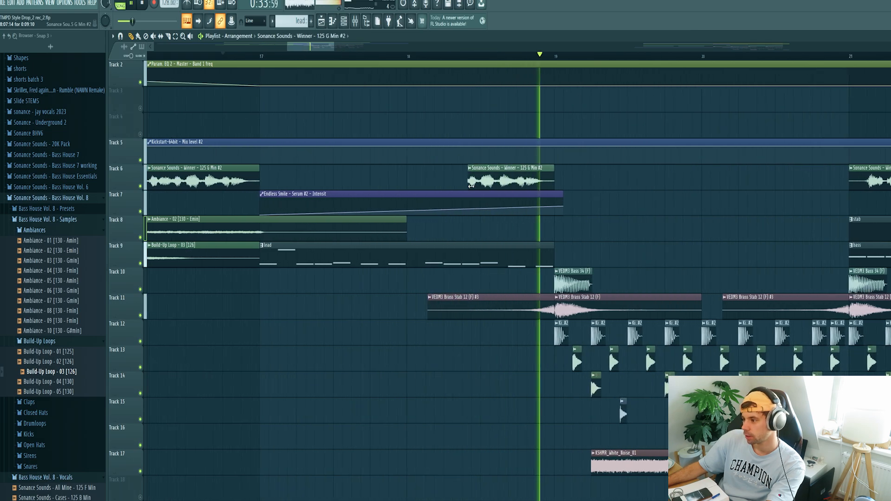
{"action": "scroll", "coordinate": [406, 213], "scroll_direction": "down", "scroll_amount": 1}
{"action": "scroll", "coordinate": [407, 212], "scroll_direction": "down", "scroll_amount": 2}
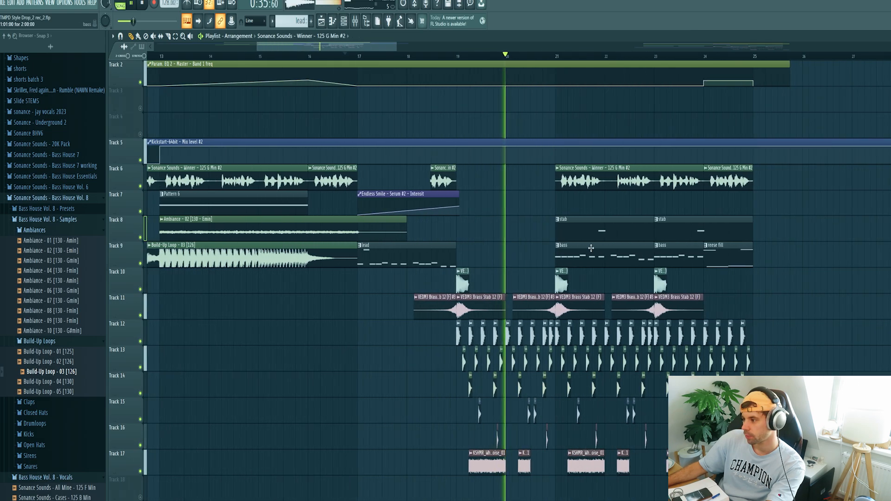
Enable the bass pattern at bar 19 on Track 9, select bars 19 to 21 and play that range.
{"action": "key", "text": "space"}
{"action": "scroll", "coordinate": [455, 237], "scroll_direction": "down", "scroll_amount": 2}
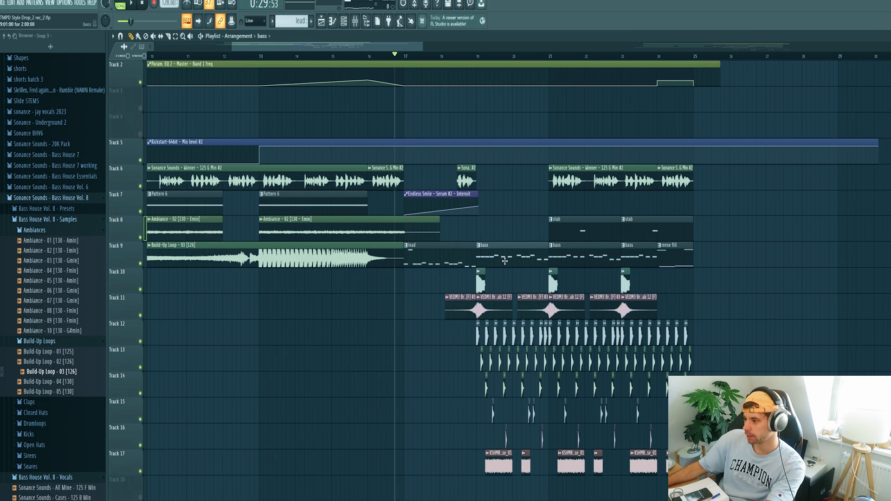
{"action": "scroll", "coordinate": [505, 262], "scroll_direction": "up", "scroll_amount": 3}
{"action": "left_click_drag", "start_coordinate": [444, 55], "coordinate": [607, 57]}
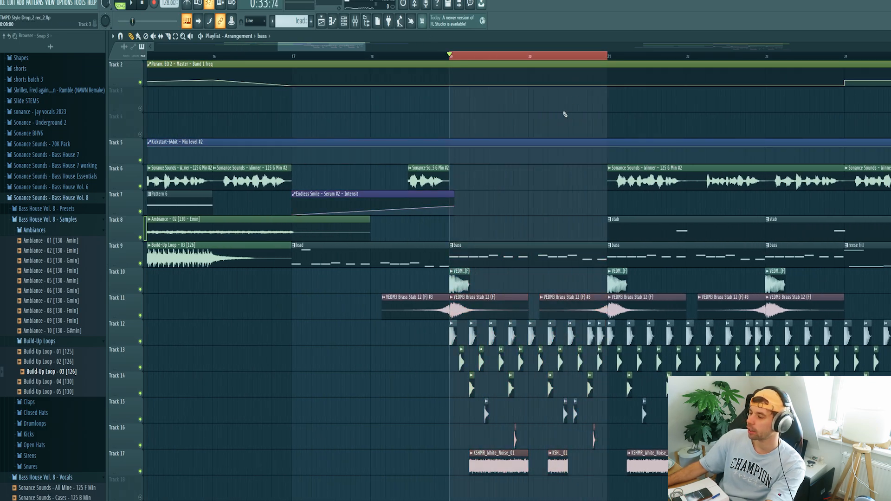
{"action": "key", "text": "space"}
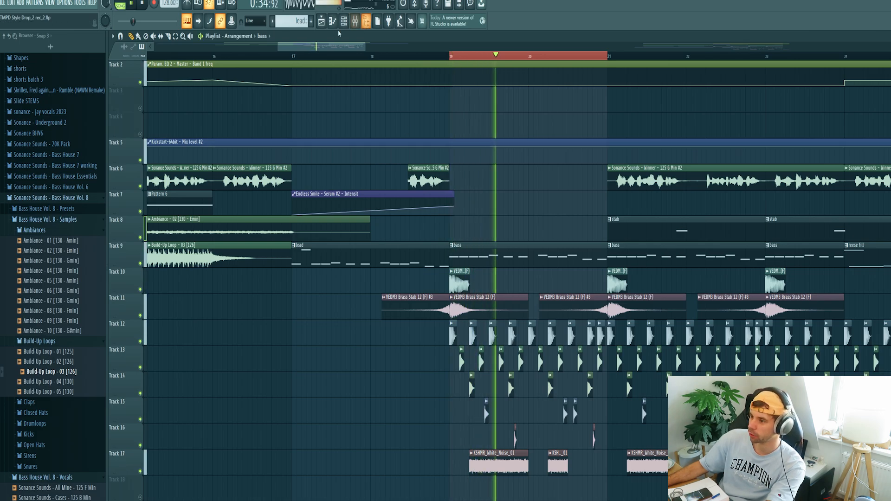
{"action": "key", "text": "space"}
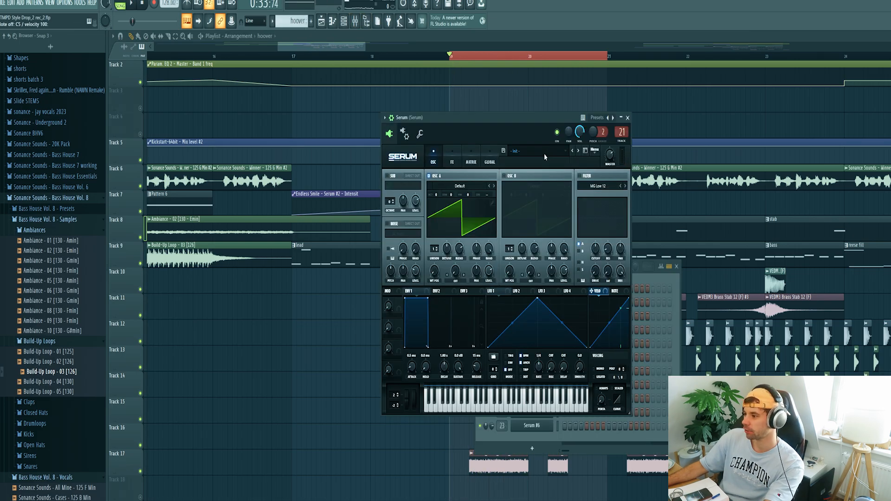
Load the Lead - Pieces preset from Sonance Sounds - Bass House Vol. 8 into the Serum channel for the hoover pattern.
{"action": "left_click", "coordinate": [540, 154]}
{"action": "mouse_move", "coordinate": [581, 410]}
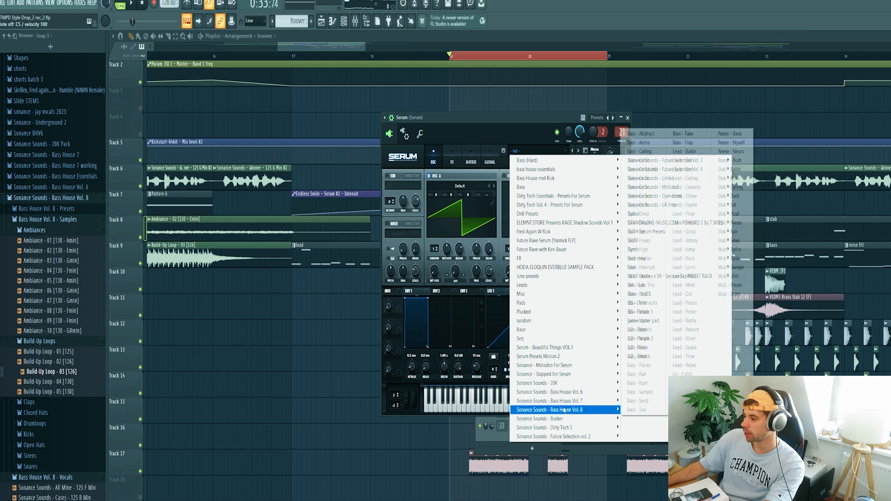
{"action": "left_click", "coordinate": [683, 294]}
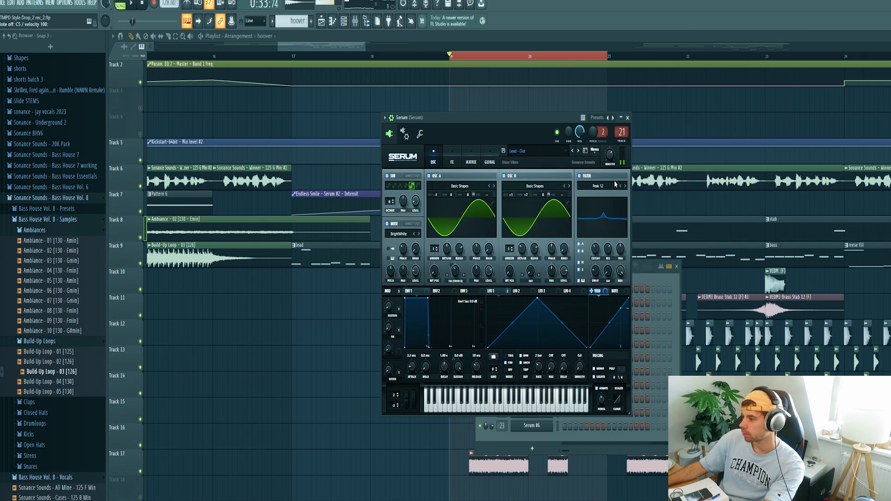
{"action": "left_click", "coordinate": [579, 152]}
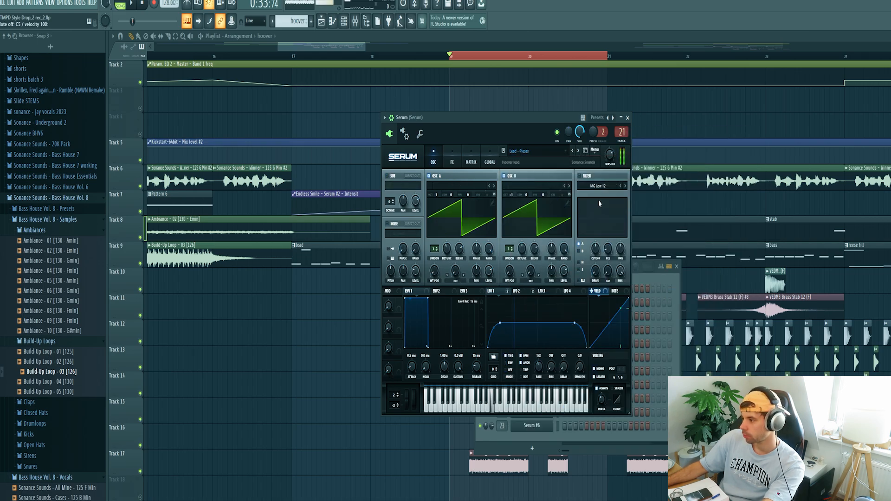
In the first Serum channel's piano roll, draw a two-bar G5 note for the hoover pattern and play it.
{"action": "left_click", "coordinate": [643, 288]}
{"action": "right_click", "coordinate": [532, 293]}
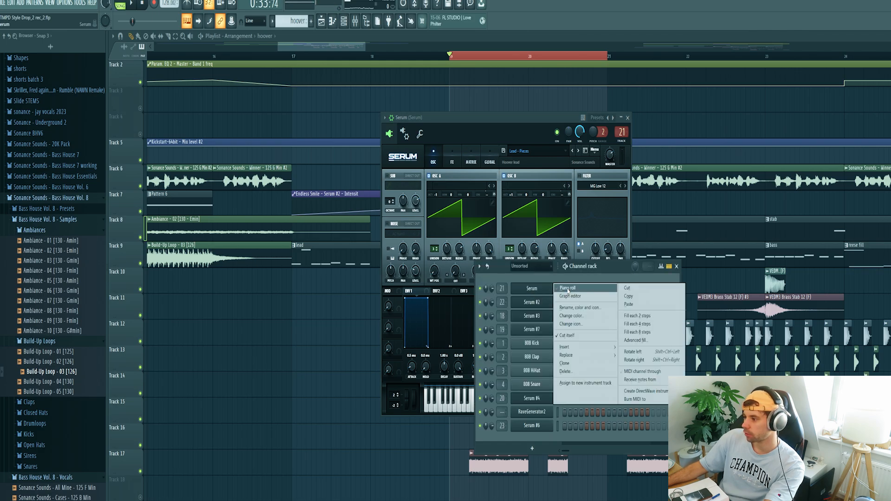
{"action": "left_click", "coordinate": [567, 288]}
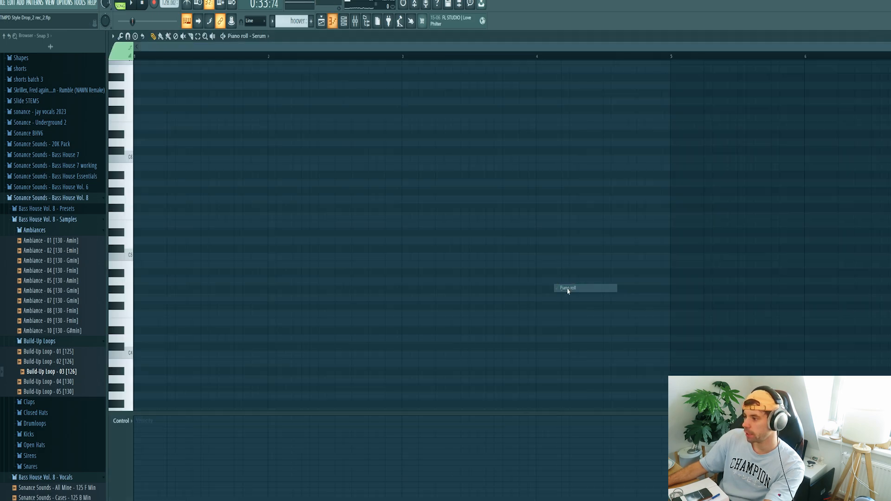
{"action": "left_click", "coordinate": [162, 192]}
{"action": "left_click_drag", "start_coordinate": [164, 194], "coordinate": [409, 210]}
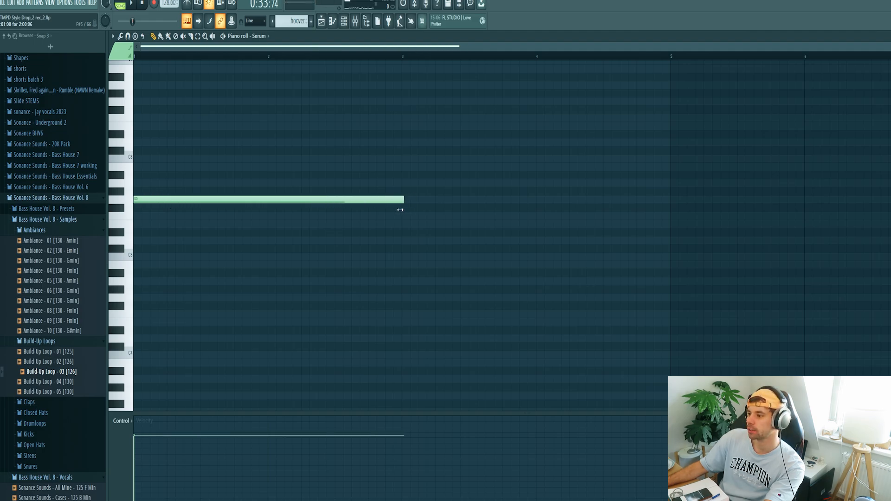
{"action": "key", "text": "space"}
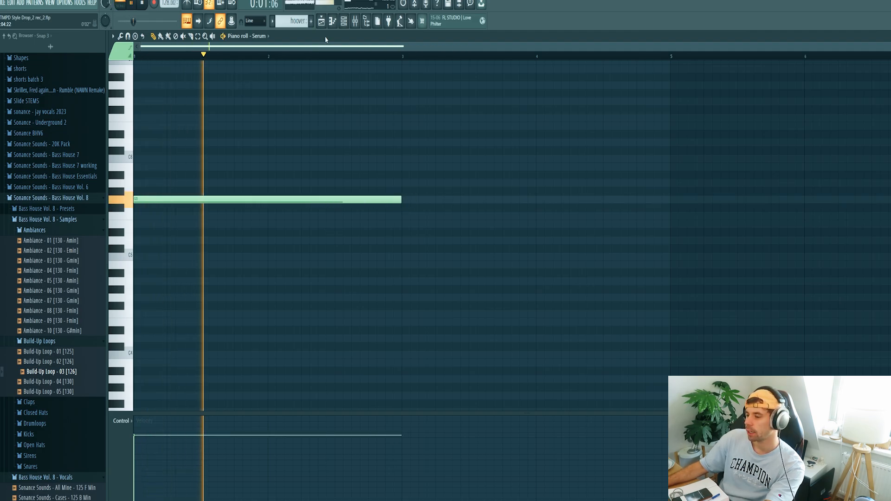
{"action": "key", "text": "space"}
Inspect the FabFilter Pro-Q 3 low cut and the CamelCrusher on the hoover's mixer track 21 while playing the pattern.
{"action": "left_click", "coordinate": [356, 21]}
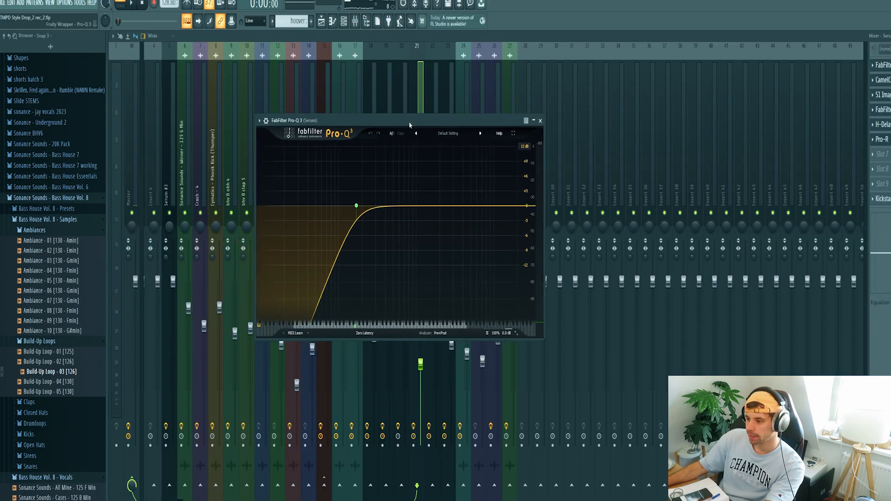
{"action": "key", "text": "space"}
{"action": "key", "text": "space"}
{"action": "left_click", "coordinate": [882, 80]}
{"action": "key", "text": "space"}
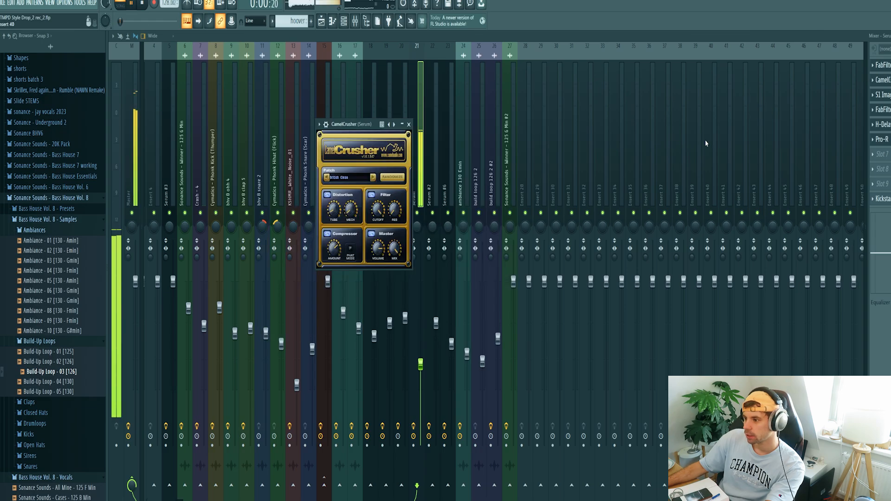
{"action": "key", "text": "space"}
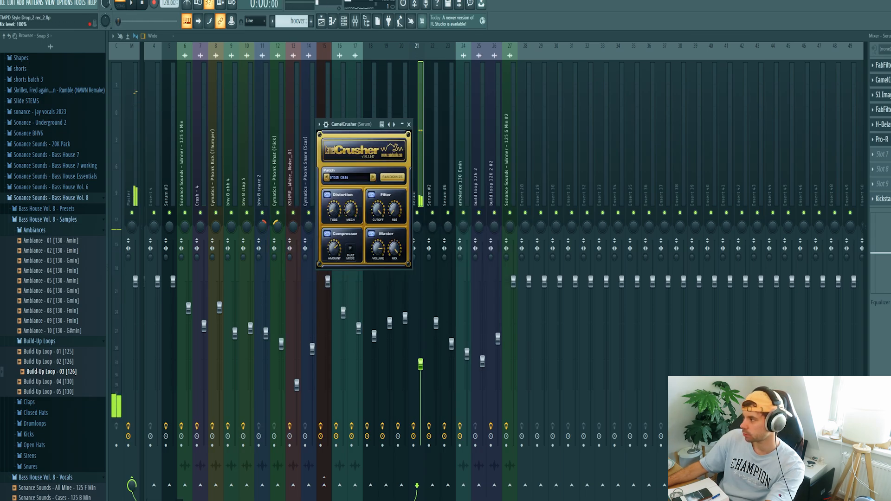
Inspect the S1 Imager Stereo and the Pro-Q 3 curve in the hoover's effect chain while playing the pattern.
{"action": "left_click", "coordinate": [882, 95]}
{"action": "key", "text": "space"}
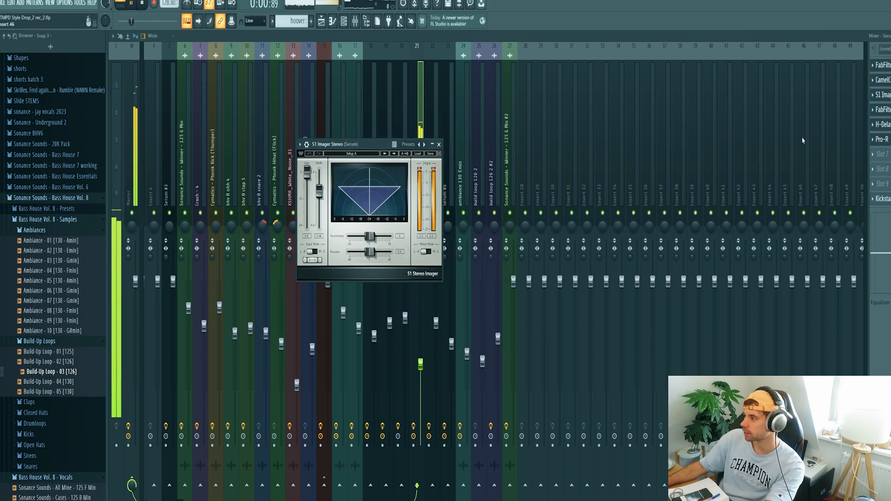
{"action": "key", "text": "space"}
{"action": "left_click", "coordinate": [881, 65]}
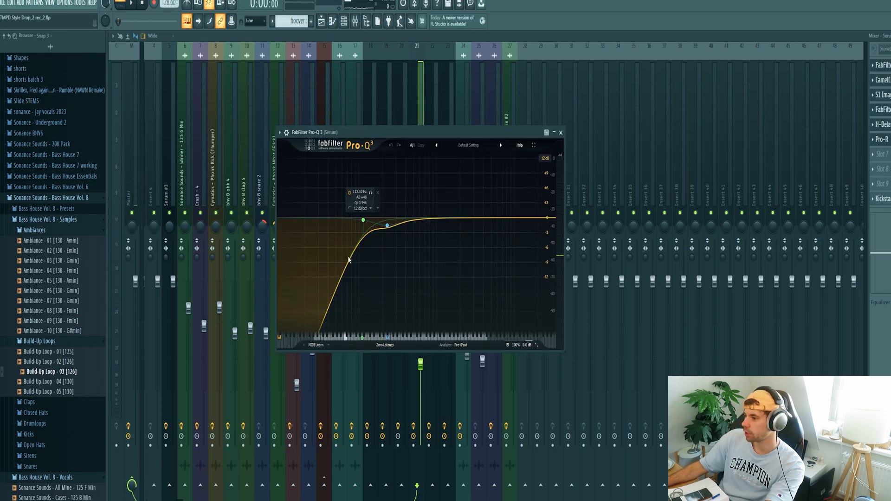
{"action": "key", "text": "space"}
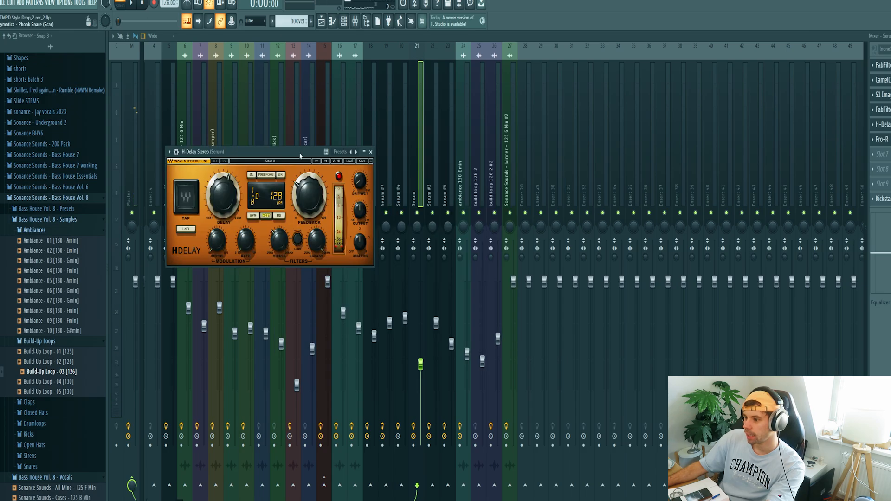
Examine the H-Delay settings on the hoover track during playback and open its Pro-R reverb.
{"action": "left_click_drag", "start_coordinate": [290, 155], "coordinate": [458, 150]}
{"action": "key", "text": "space"}
{"action": "key", "text": "space"}
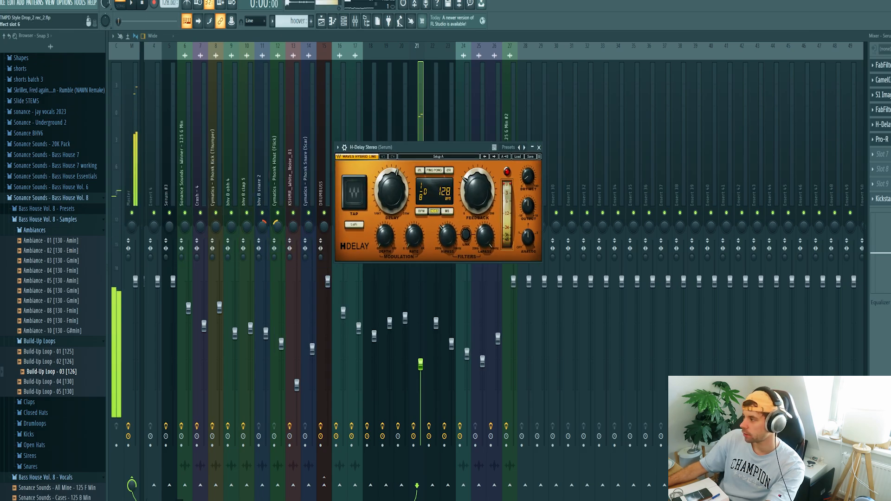
{"action": "left_click", "coordinate": [882, 140]}
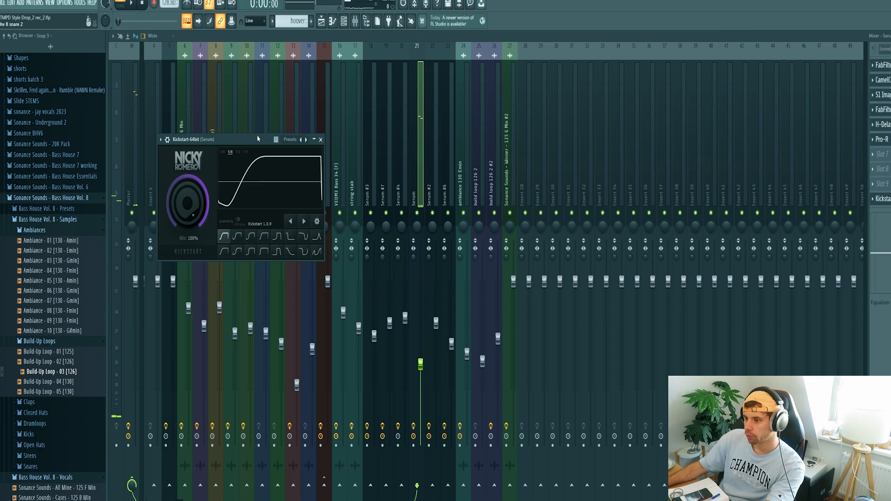
Check the Kickstart sidechain on the hoover track and listen to the pattern with the Serum synth in view.
{"action": "left_click_drag", "start_coordinate": [258, 139], "coordinate": [456, 137]}
{"action": "key", "text": "space"}
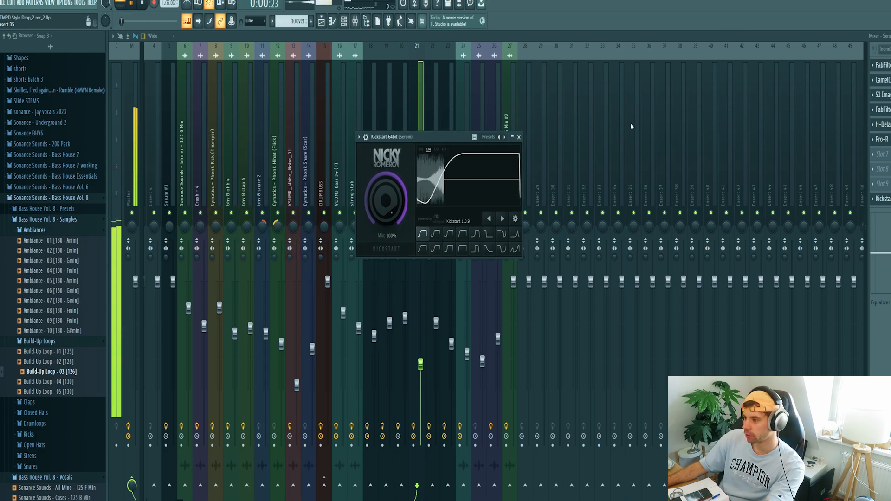
{"action": "key", "text": "space"}
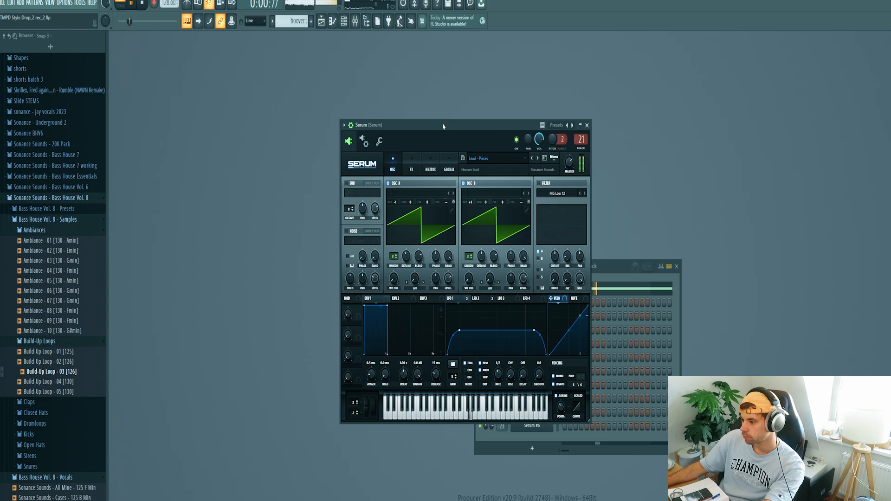
{"action": "left_click_drag", "start_coordinate": [444, 126], "coordinate": [439, 113]}
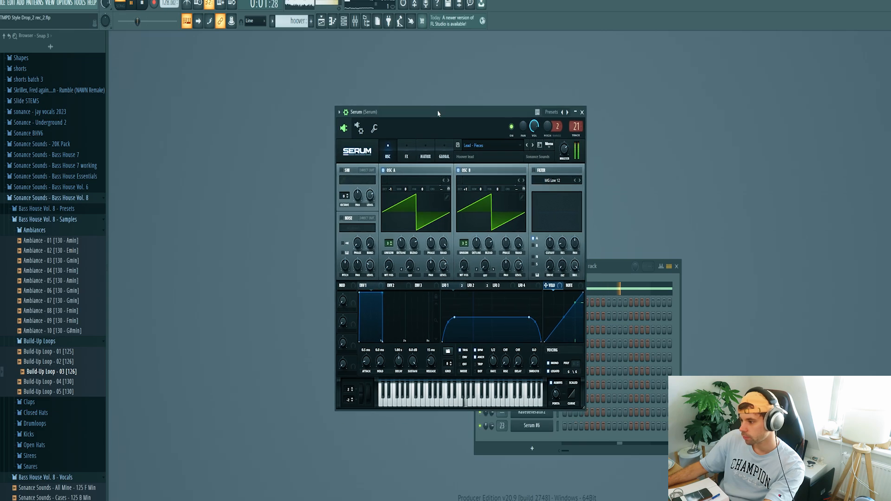
{"action": "key", "text": "space"}
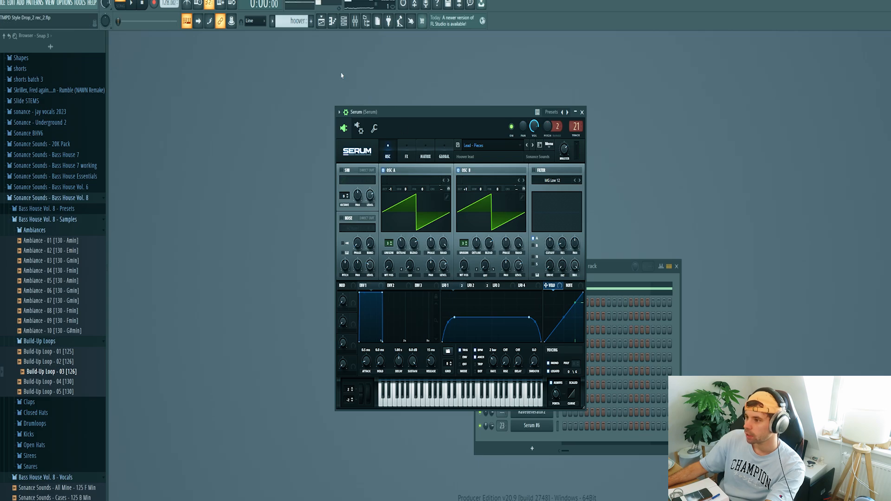
Slice the Build-Up Loop - 03 clip on Track 9 between bars 10 and 11 and copy its first part to Track 18 at bar 18.
{"action": "left_click", "coordinate": [321, 21]}
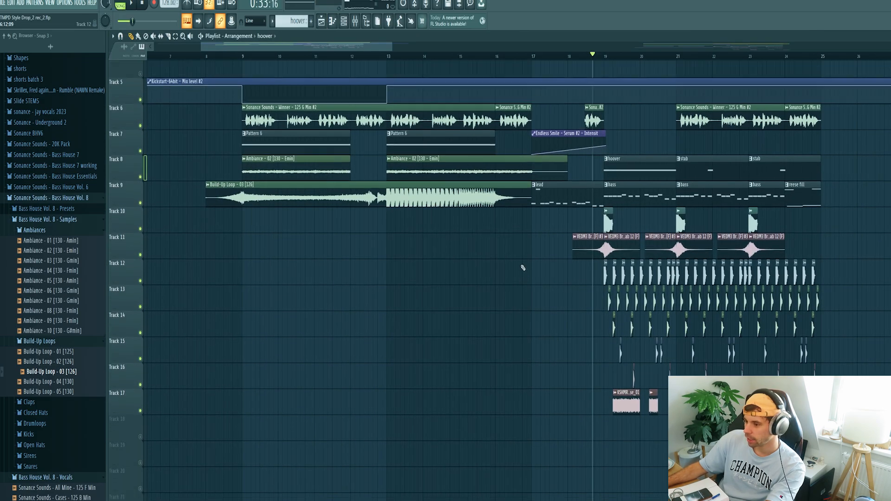
{"action": "scroll", "coordinate": [524, 267], "scroll_direction": "up", "scroll_amount": 3}
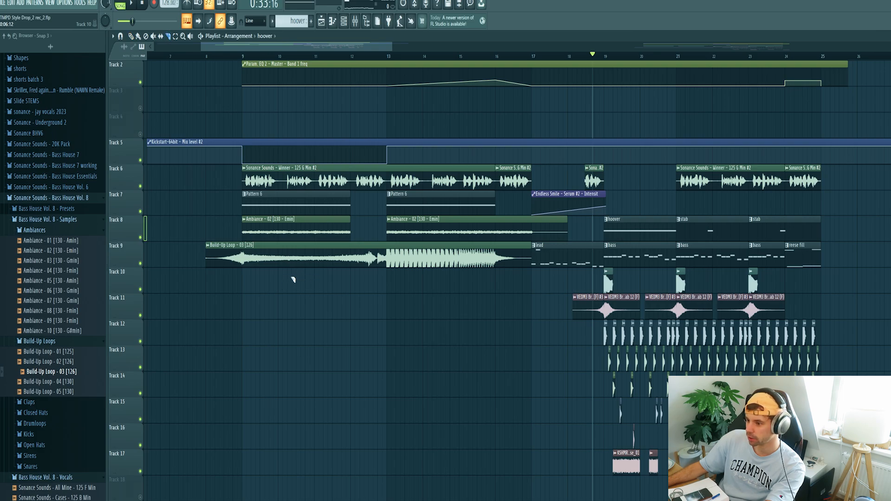
{"action": "left_click", "coordinate": [292, 249]}
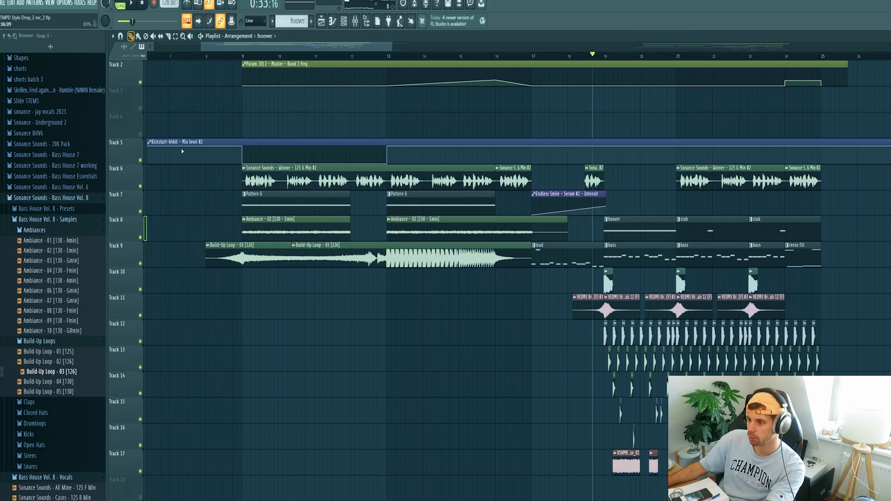
{"action": "left_click", "coordinate": [246, 254]}
{"action": "scroll", "coordinate": [506, 367], "scroll_direction": "down", "scroll_amount": 3}
{"action": "left_click_drag", "start_coordinate": [550, 417], "coordinate": [597, 422]}
Play the Build-Up Loop - 03 clip on Track 18 soloed and extend its end to bar 21.
{"action": "left_click", "coordinate": [141, 421]}
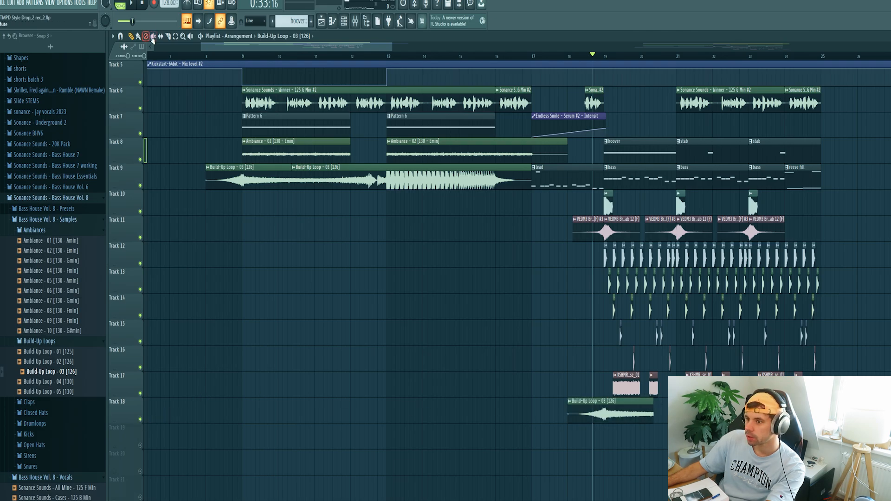
{"action": "key", "text": "space"}
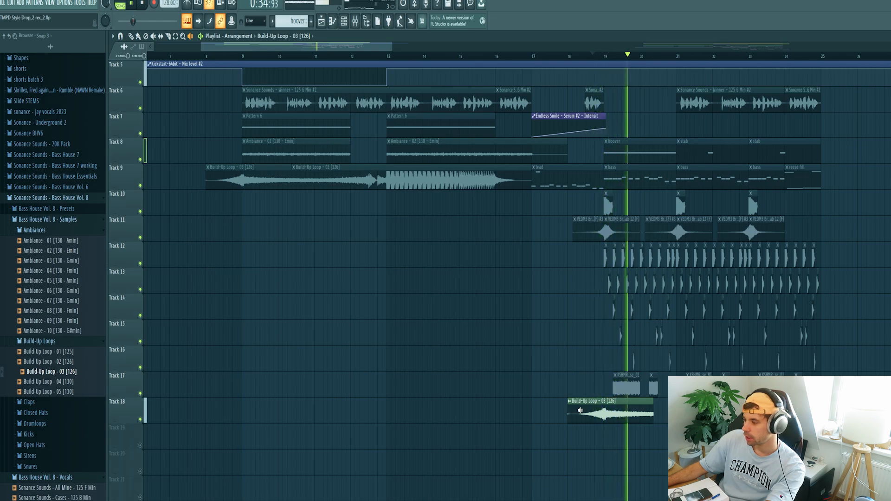
{"action": "key", "text": "space"}
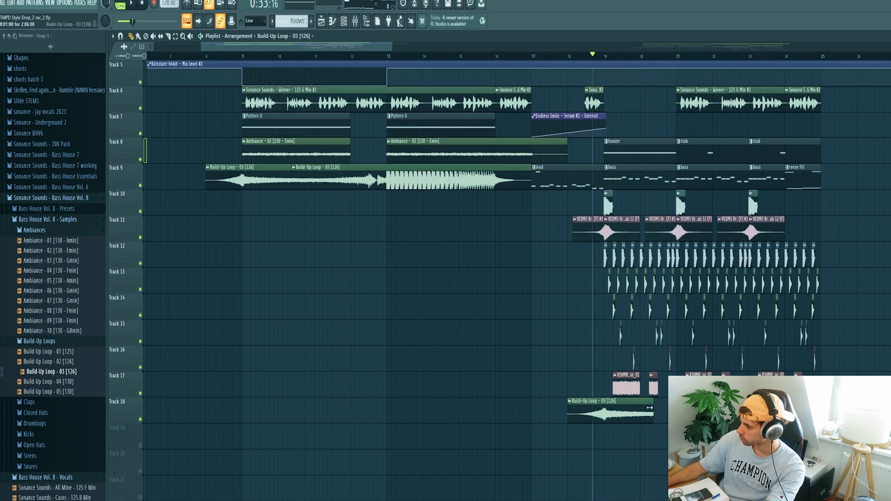
{"action": "left_click_drag", "start_coordinate": [653, 414], "coordinate": [678, 414]}
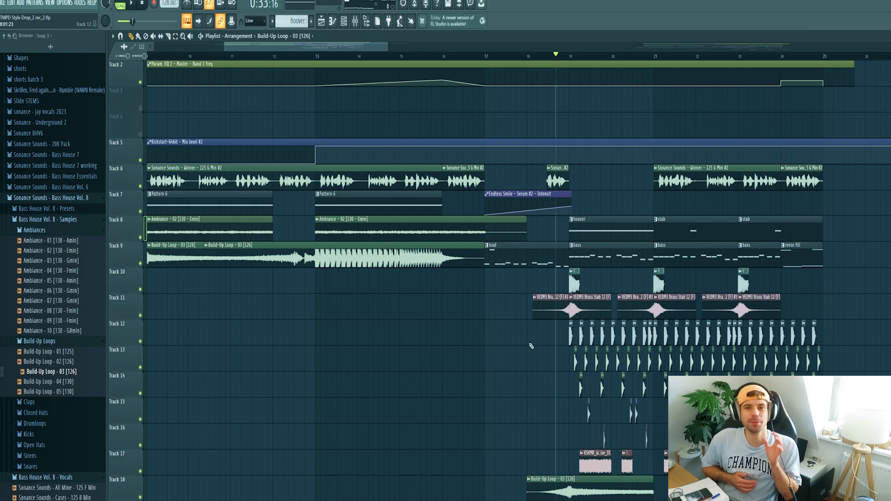